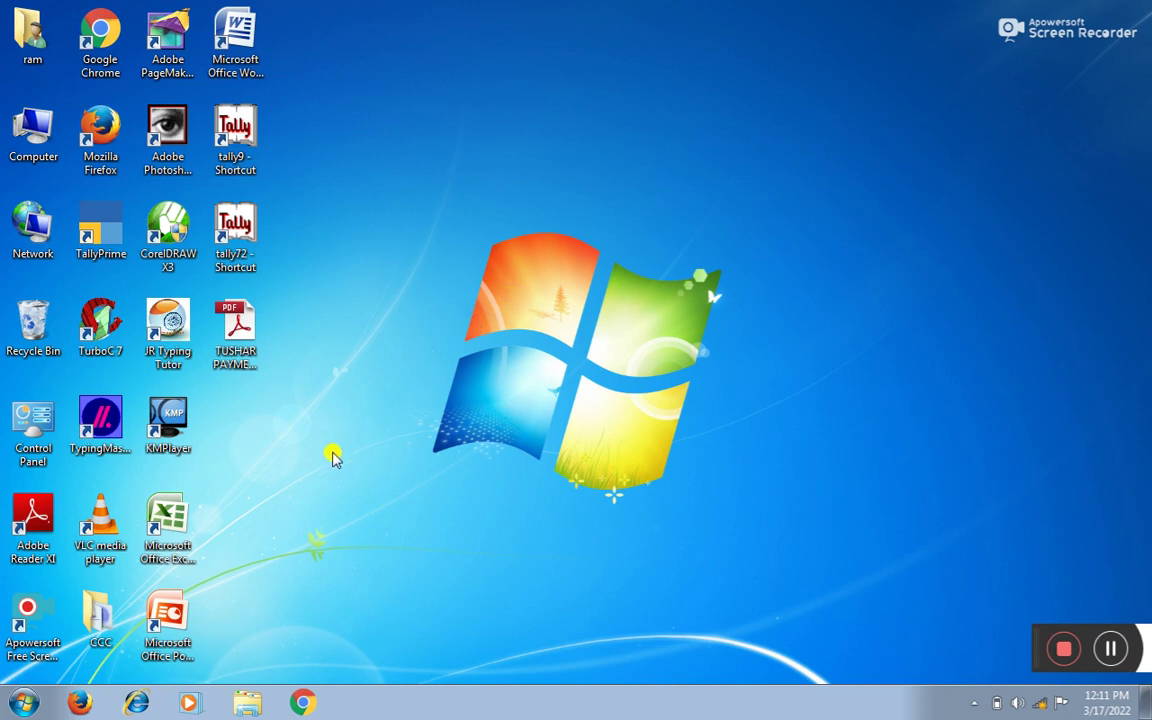
Search for "control panel" and open Control Panel from the results
{"action": "double_click", "coordinate": [27, 452]}
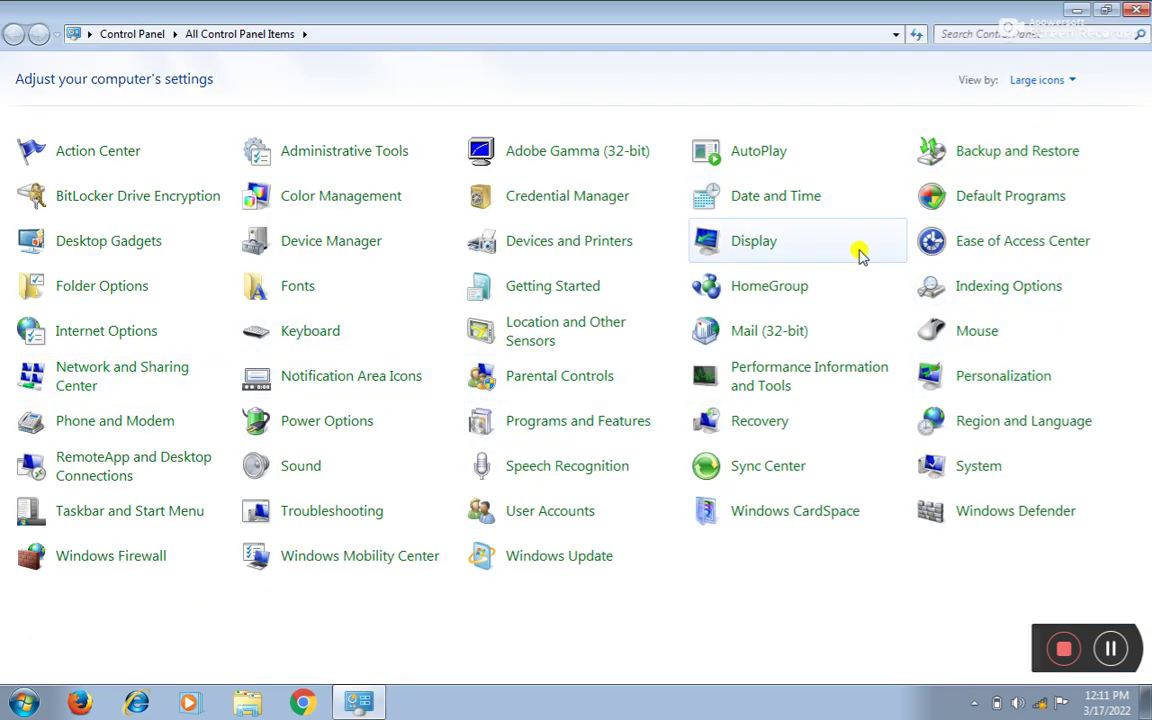
{"action": "left_click", "coordinate": [1137, 10]}
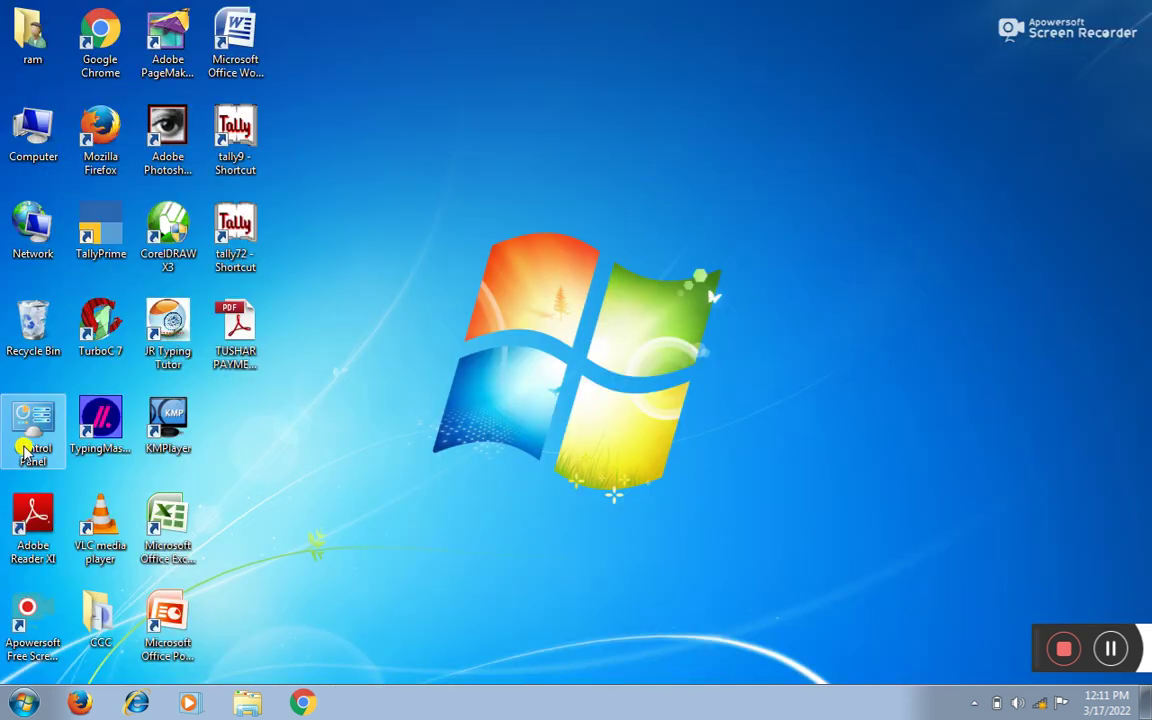
{"action": "left_click", "coordinate": [22, 700]}
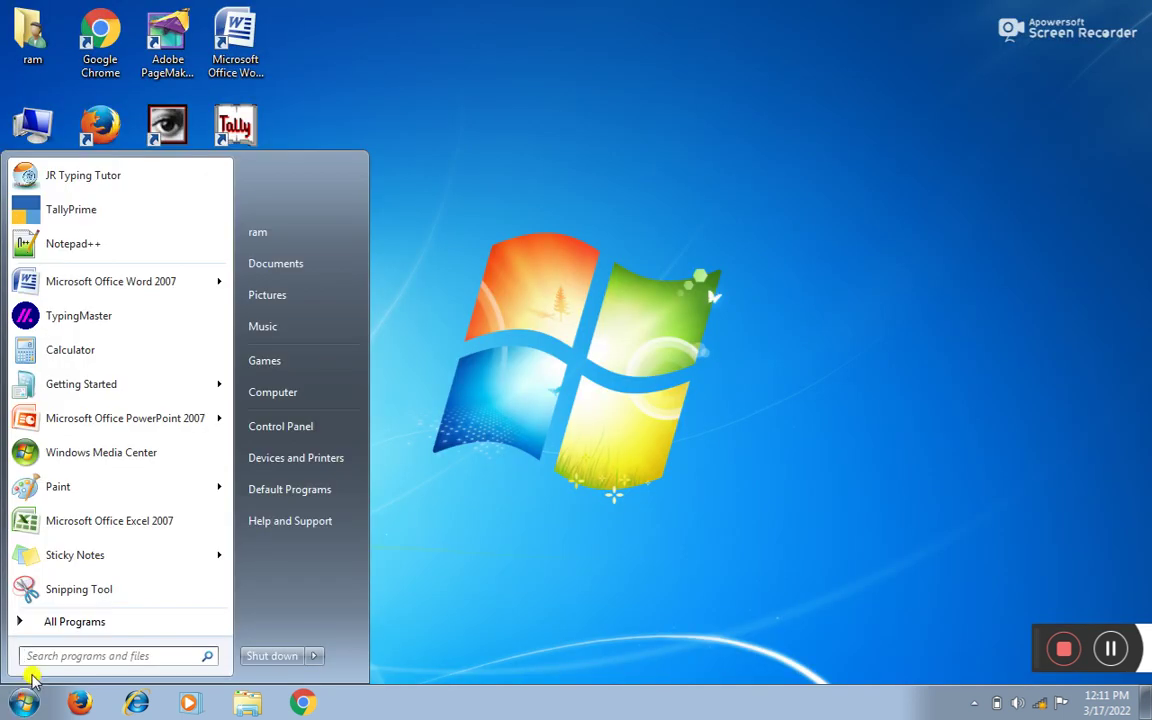
{"action": "left_click", "coordinate": [63, 648]}
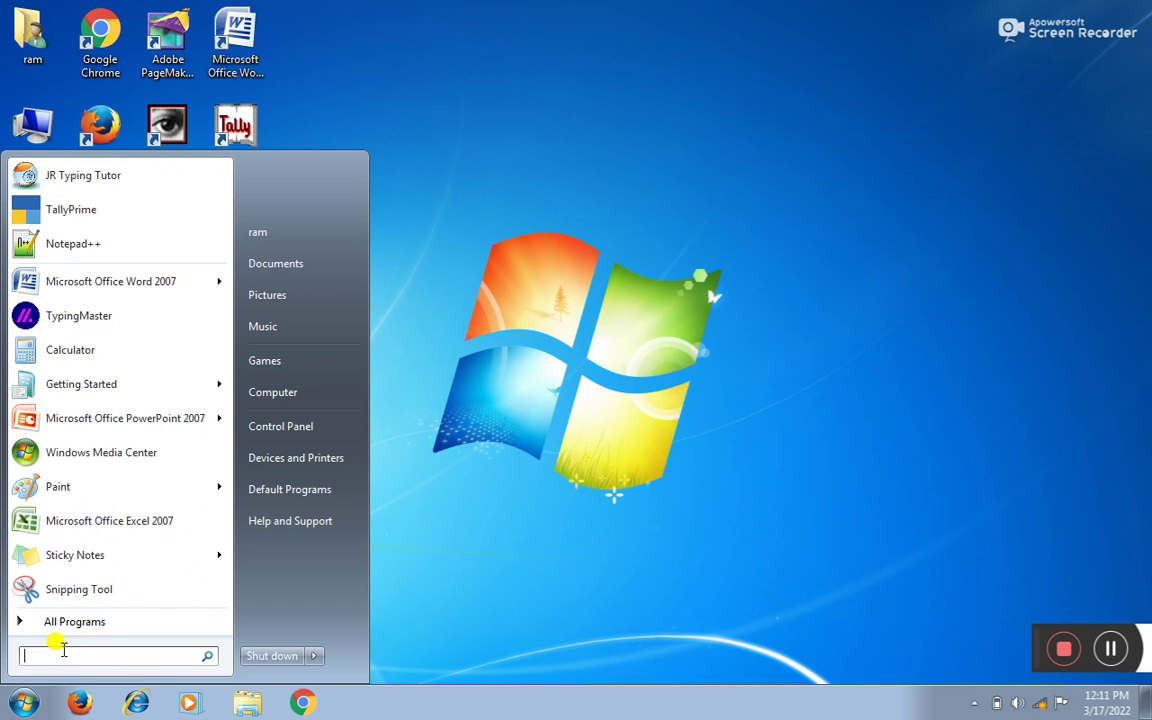
{"action": "type", "text": "control"}
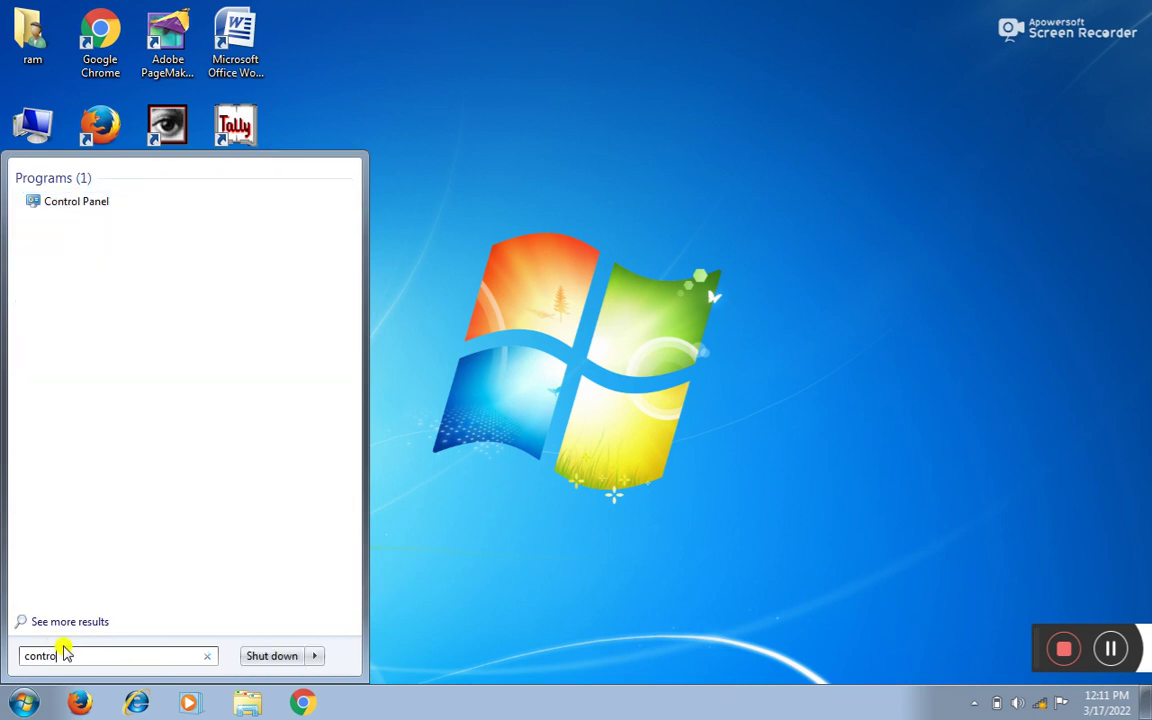
{"action": "type", "text": " pan"}
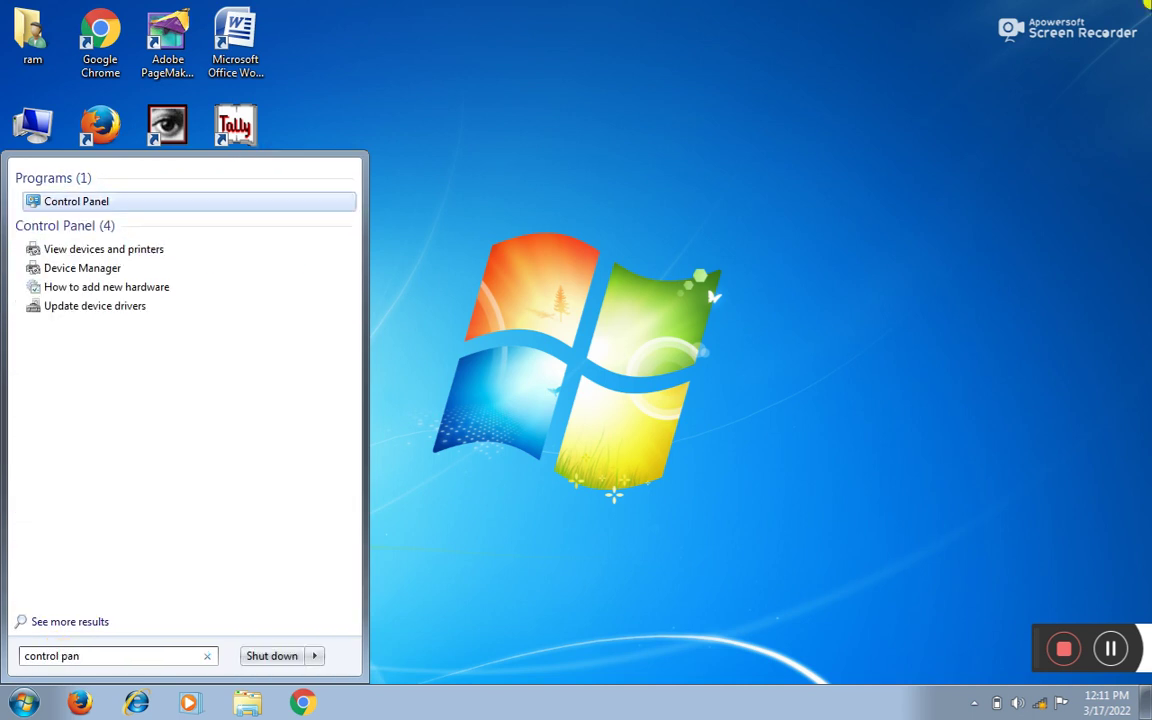
{"action": "type", "text": "el"}
{"action": "key", "text": "Return"}
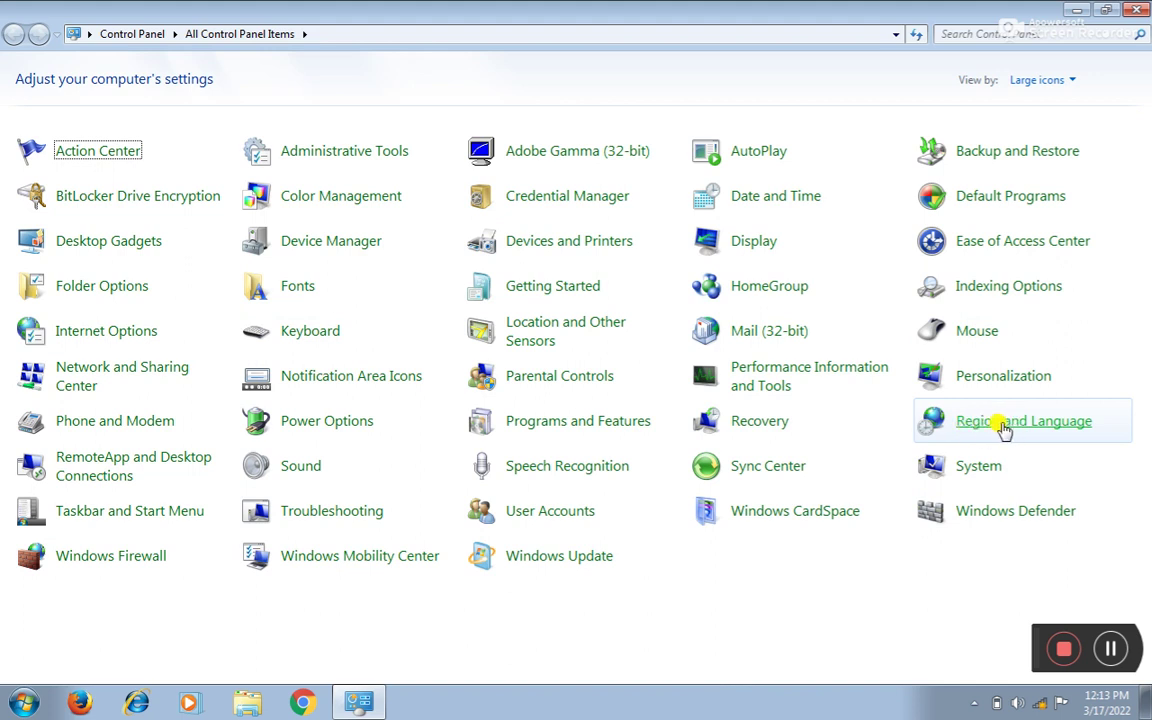
Try the Category and Small icons views of Control Panel, returning to Large icons after each
{"action": "left_click", "coordinate": [1066, 84]}
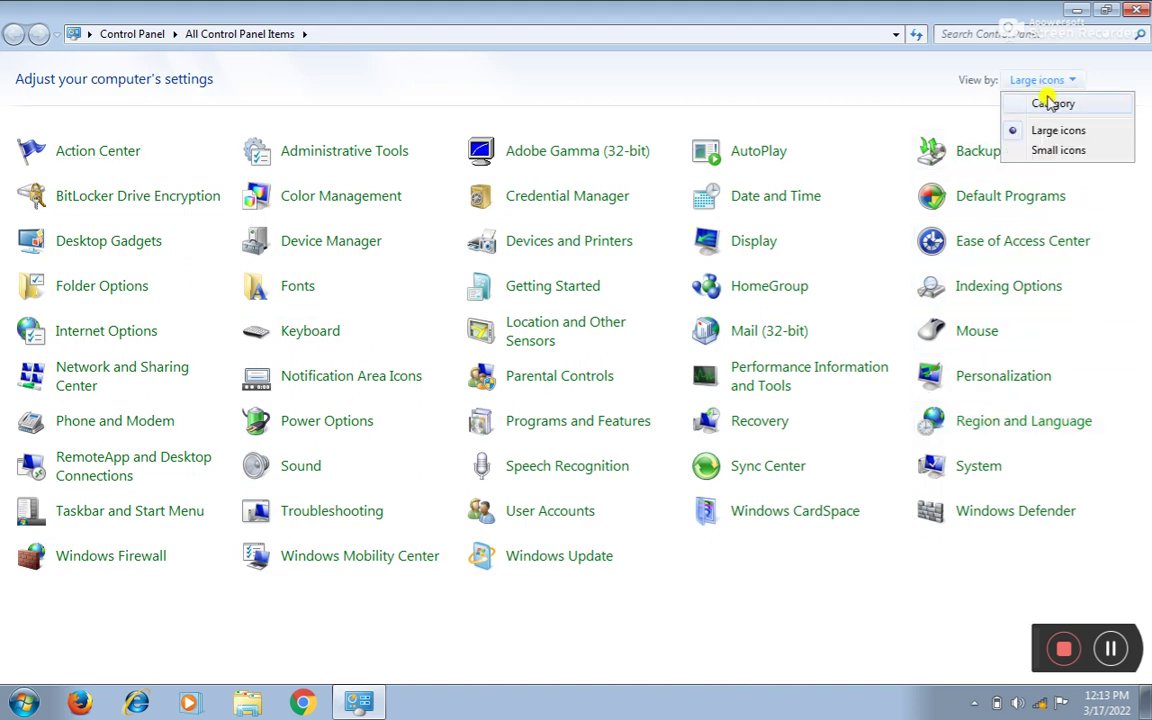
{"action": "left_click", "coordinate": [1050, 105]}
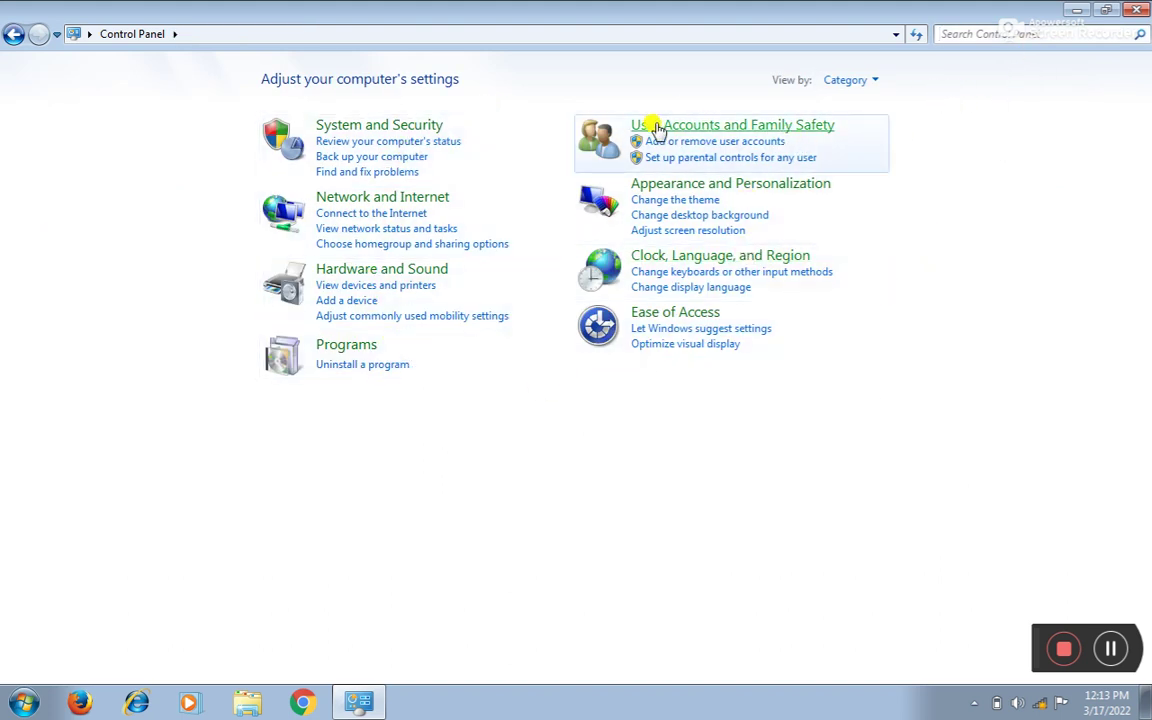
{"action": "left_click", "coordinate": [872, 82]}
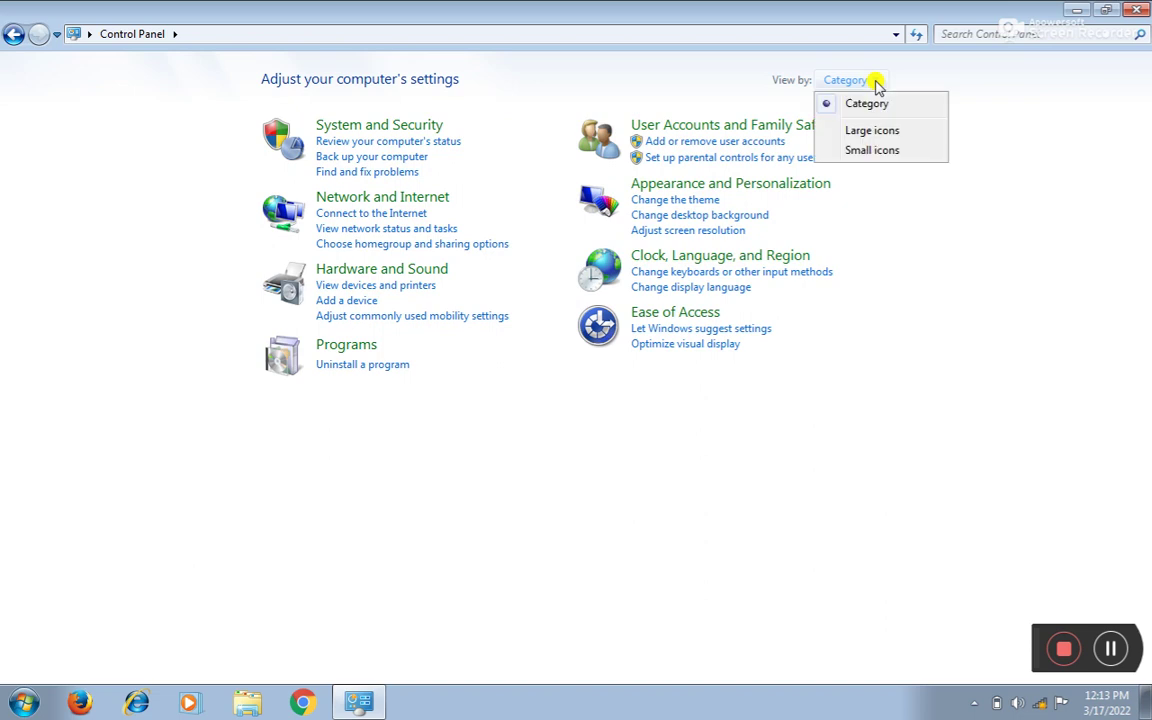
{"action": "left_click", "coordinate": [870, 132]}
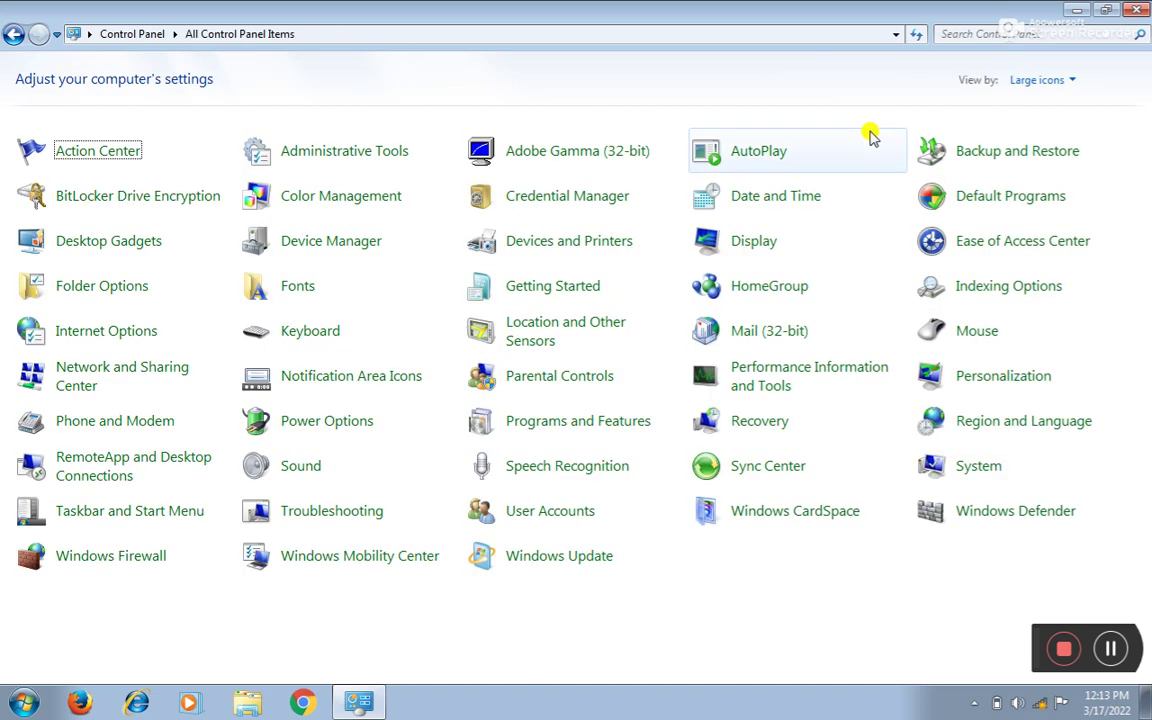
{"action": "left_click", "coordinate": [1050, 80]}
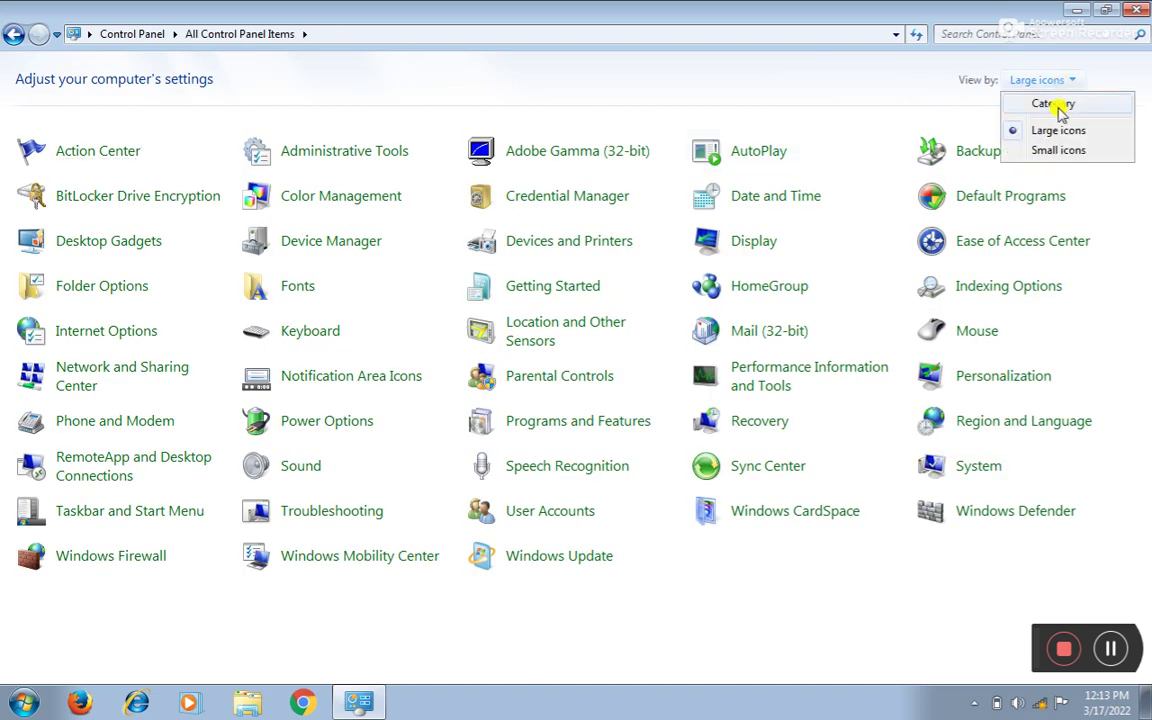
{"action": "left_click", "coordinate": [1053, 150]}
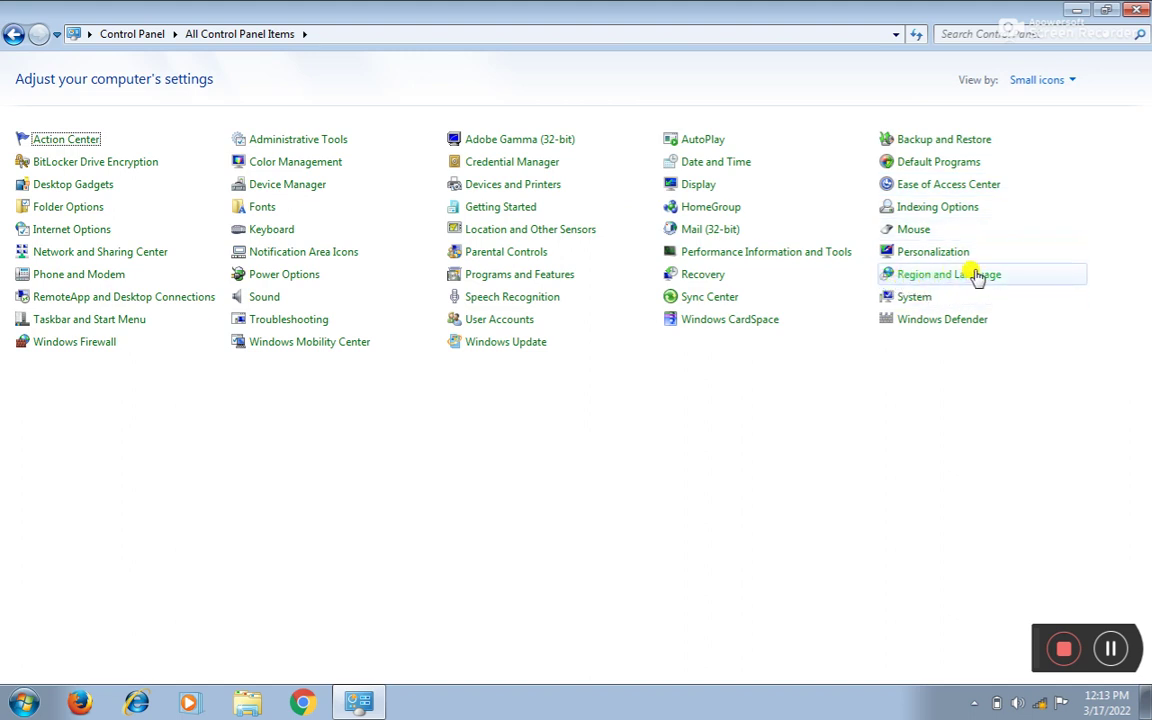
{"action": "left_click", "coordinate": [1040, 78]}
{"action": "left_click", "coordinate": [1045, 132]}
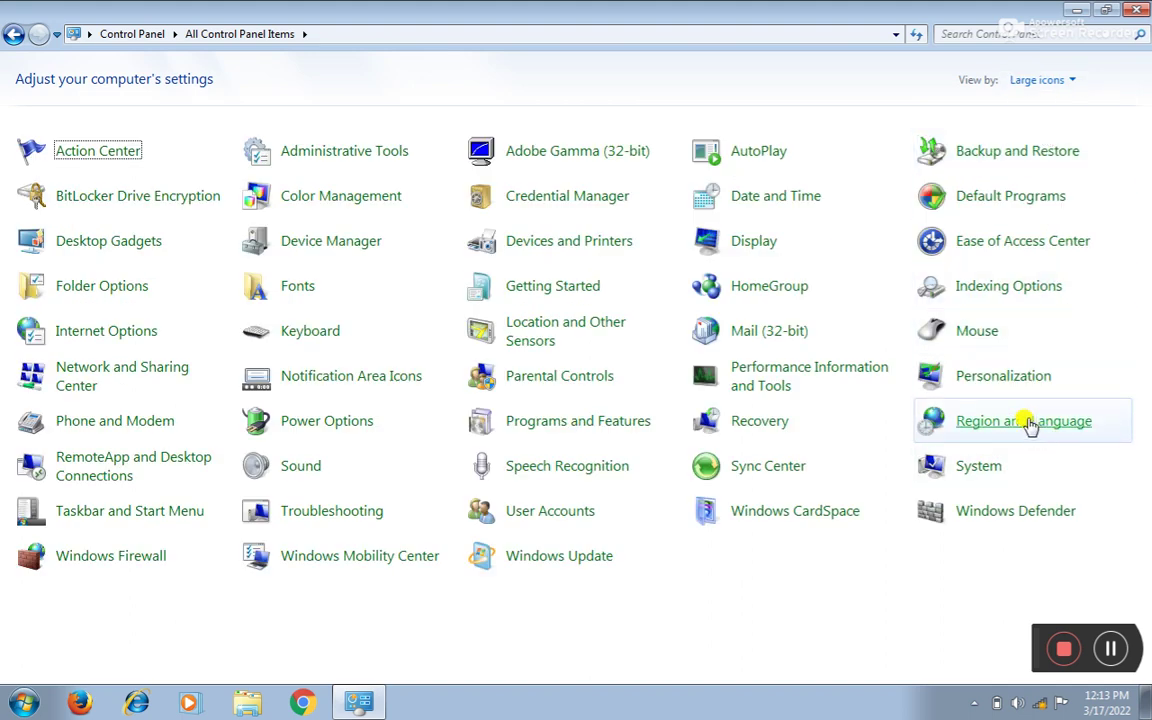
Open the Text Services and Input Languages settings for changing keyboards from Region and Language
{"action": "left_click", "coordinate": [978, 423]}
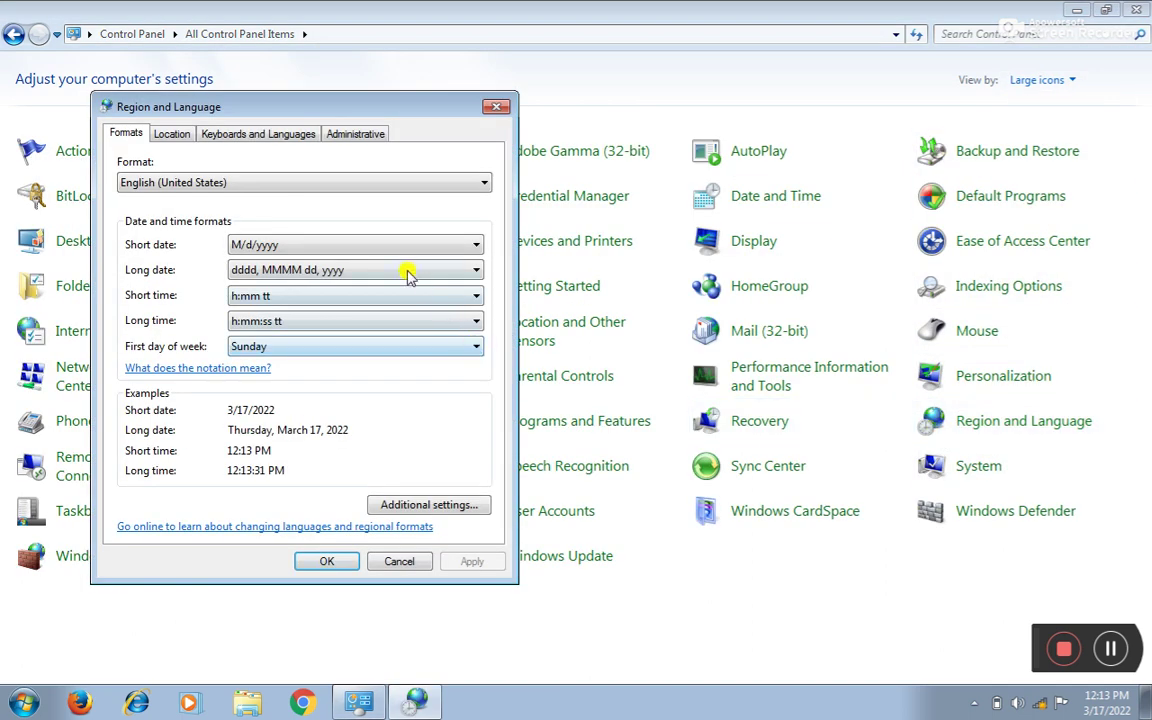
{"action": "left_click", "coordinate": [262, 136]}
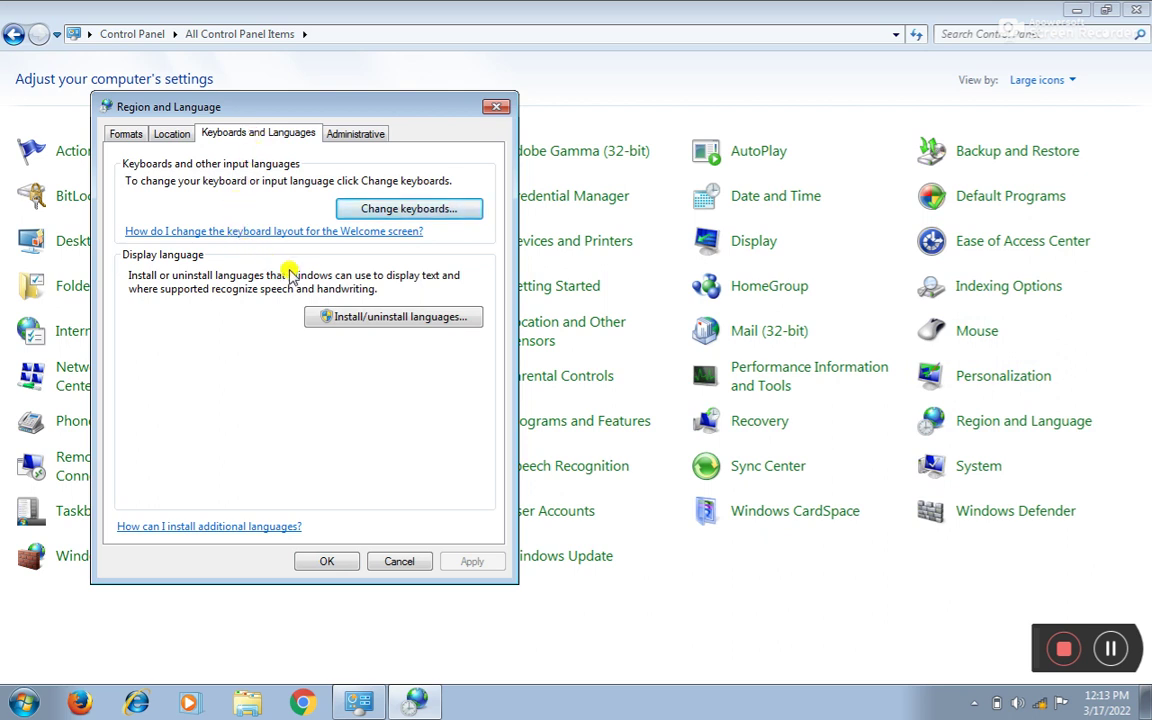
{"action": "left_click", "coordinate": [424, 208]}
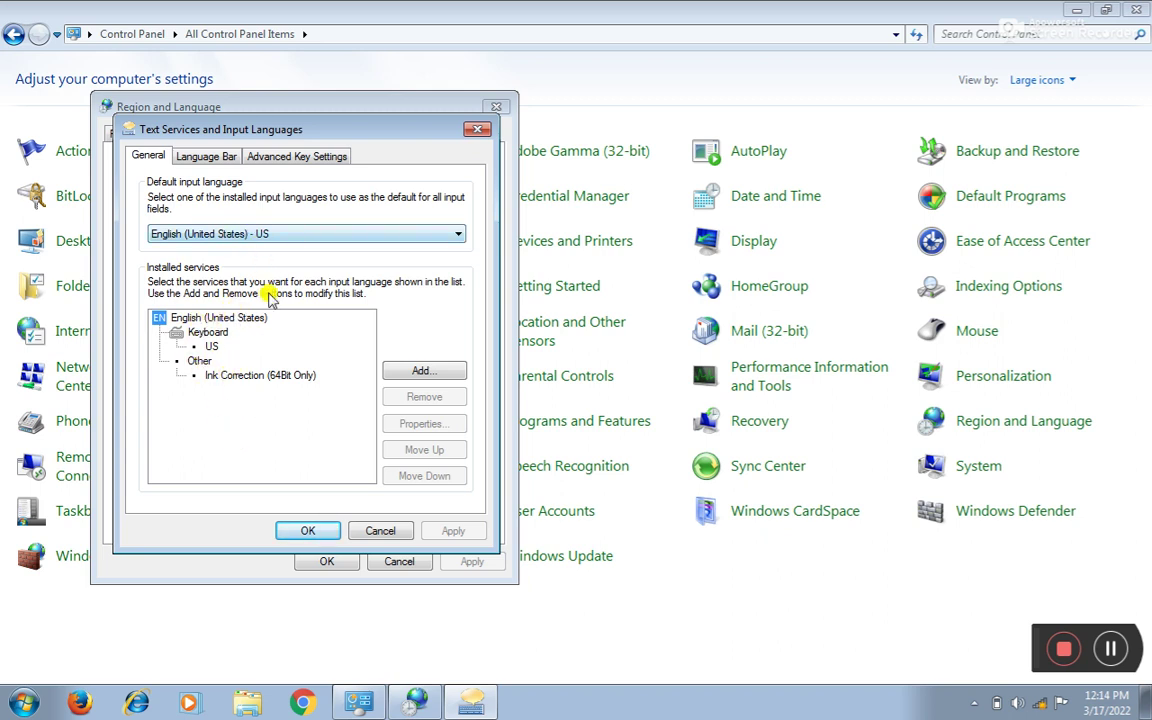
Add the Devanagari - INSCRIPT and Hindi Traditional keyboards under Hindi (India) as input languages
{"action": "left_click", "coordinate": [424, 371]}
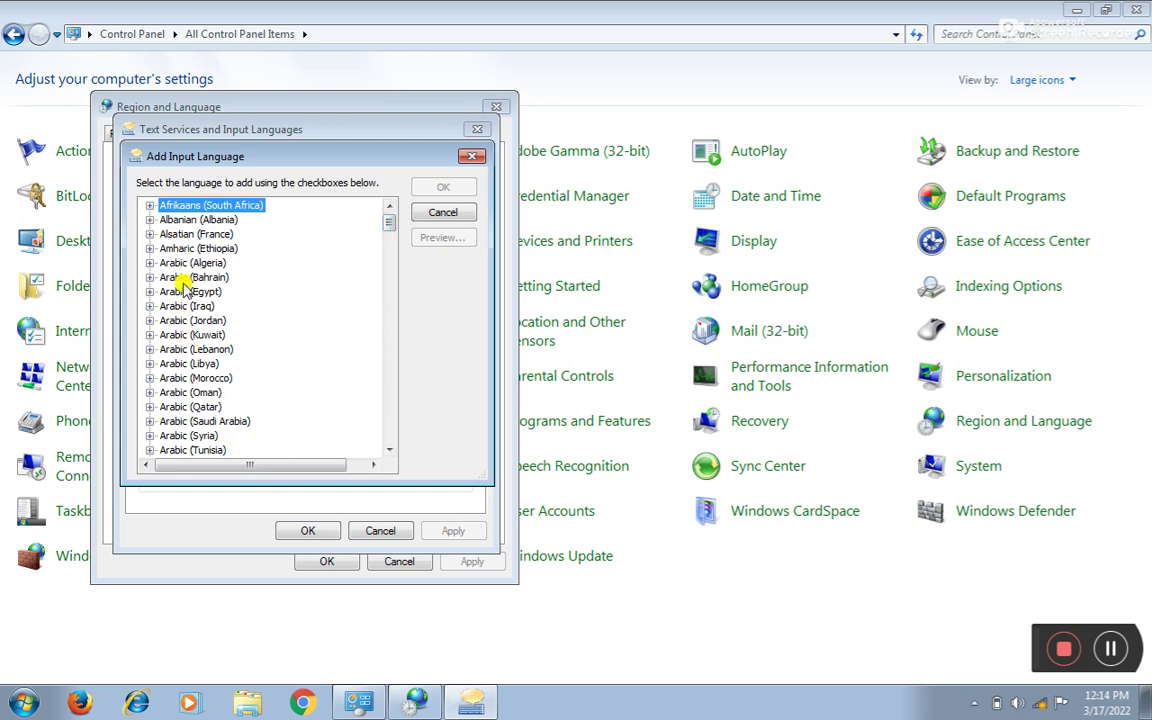
{"action": "scroll", "coordinate": [206, 399], "scroll_direction": "down", "scroll_amount": 10}
{"action": "scroll", "coordinate": [218, 438], "scroll_direction": "down", "scroll_amount": 2}
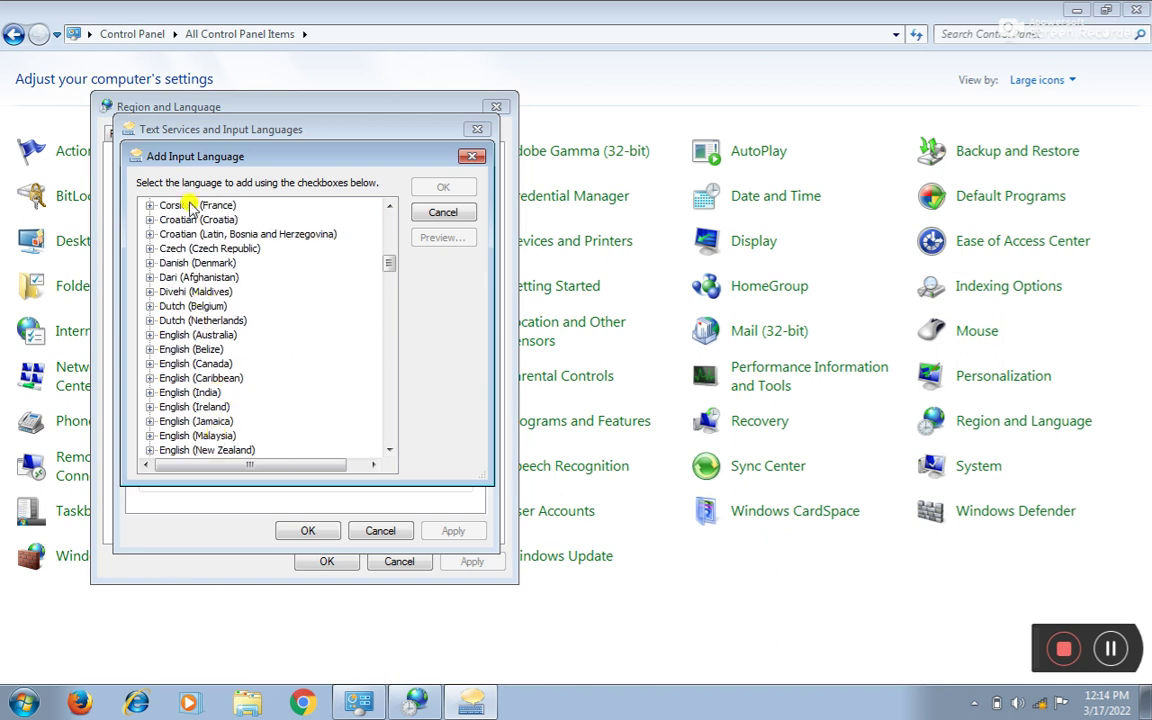
{"action": "scroll", "coordinate": [188, 206], "scroll_direction": "down", "scroll_amount": 1}
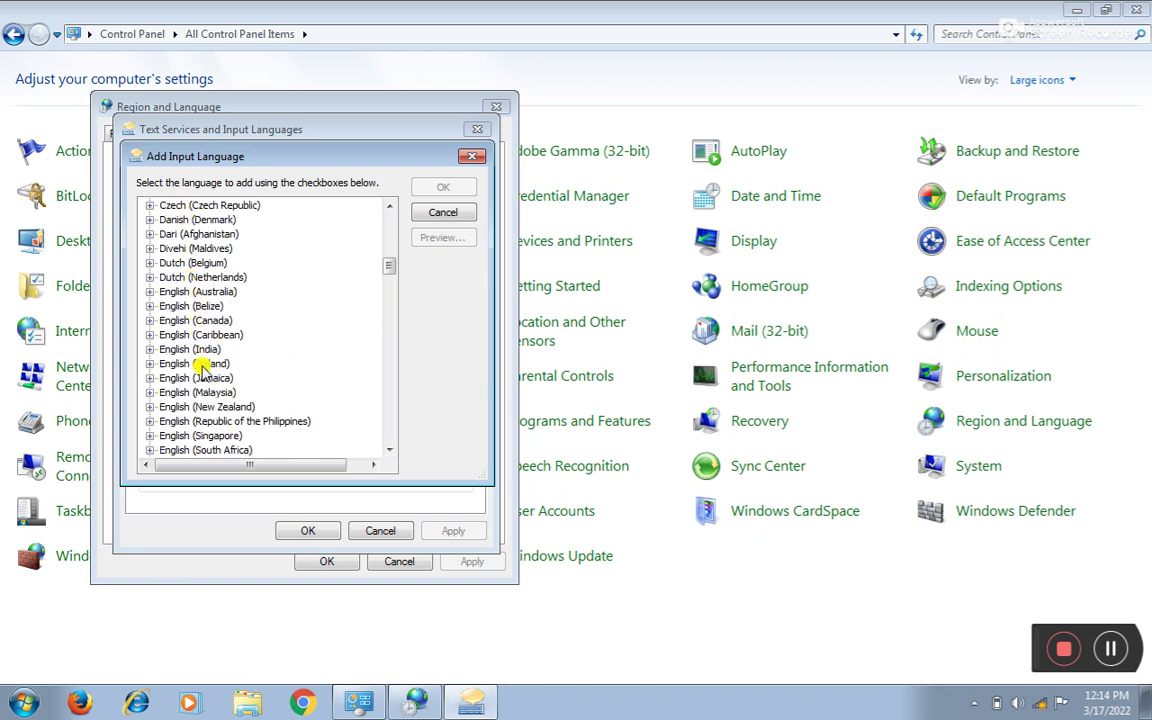
{"action": "scroll", "coordinate": [210, 375], "scroll_direction": "down", "scroll_amount": 20}
{"action": "scroll", "coordinate": [218, 385], "scroll_direction": "down", "scroll_amount": 1}
{"action": "scroll", "coordinate": [218, 385], "scroll_direction": "up", "scroll_amount": 7}
{"action": "scroll", "coordinate": [218, 385], "scroll_direction": "up", "scroll_amount": 1}
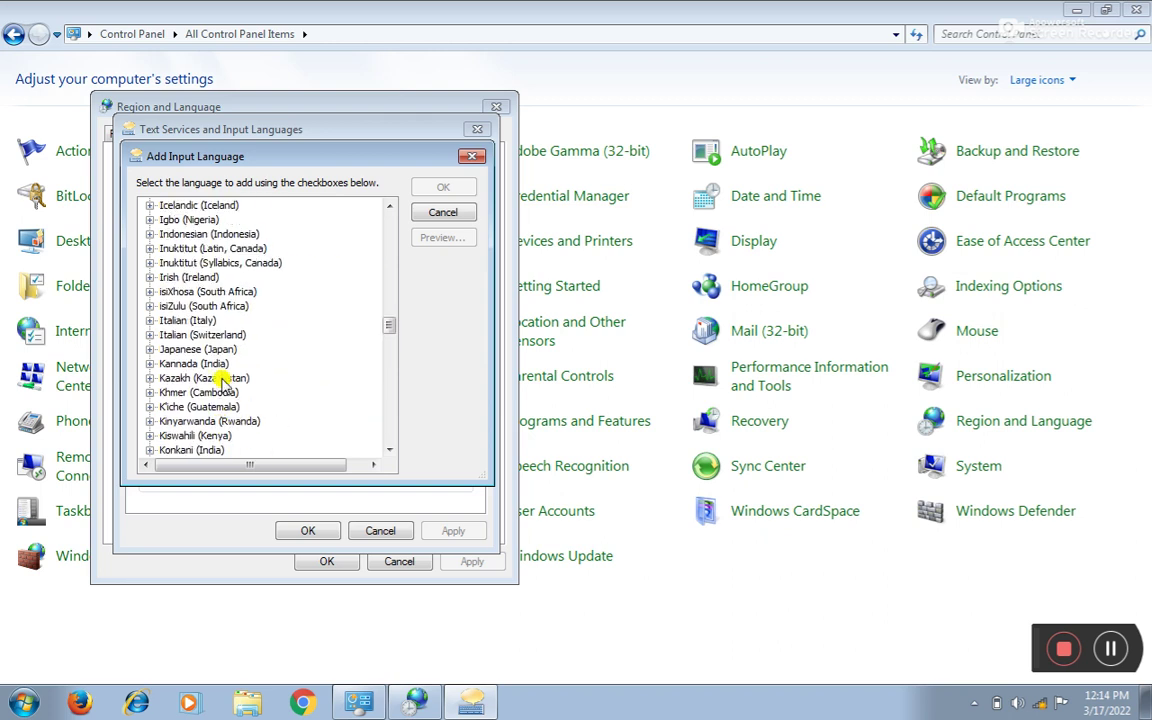
{"action": "scroll", "coordinate": [222, 378], "scroll_direction": "up", "scroll_amount": 4}
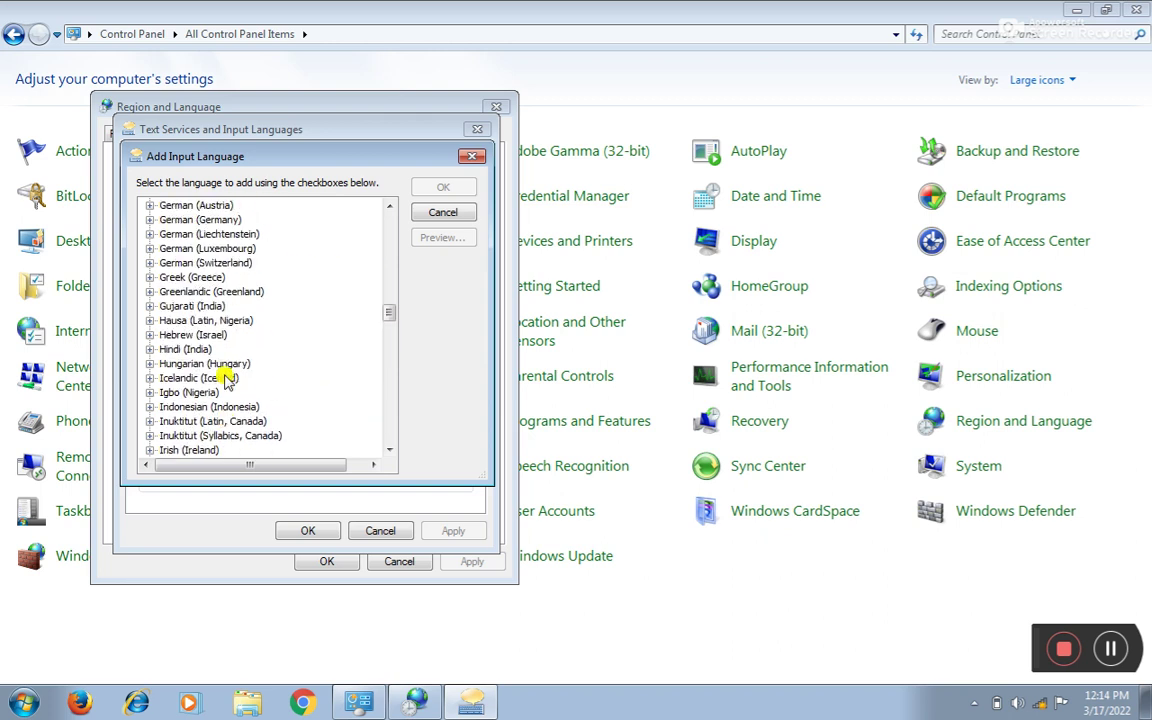
{"action": "left_click", "coordinate": [151, 350]}
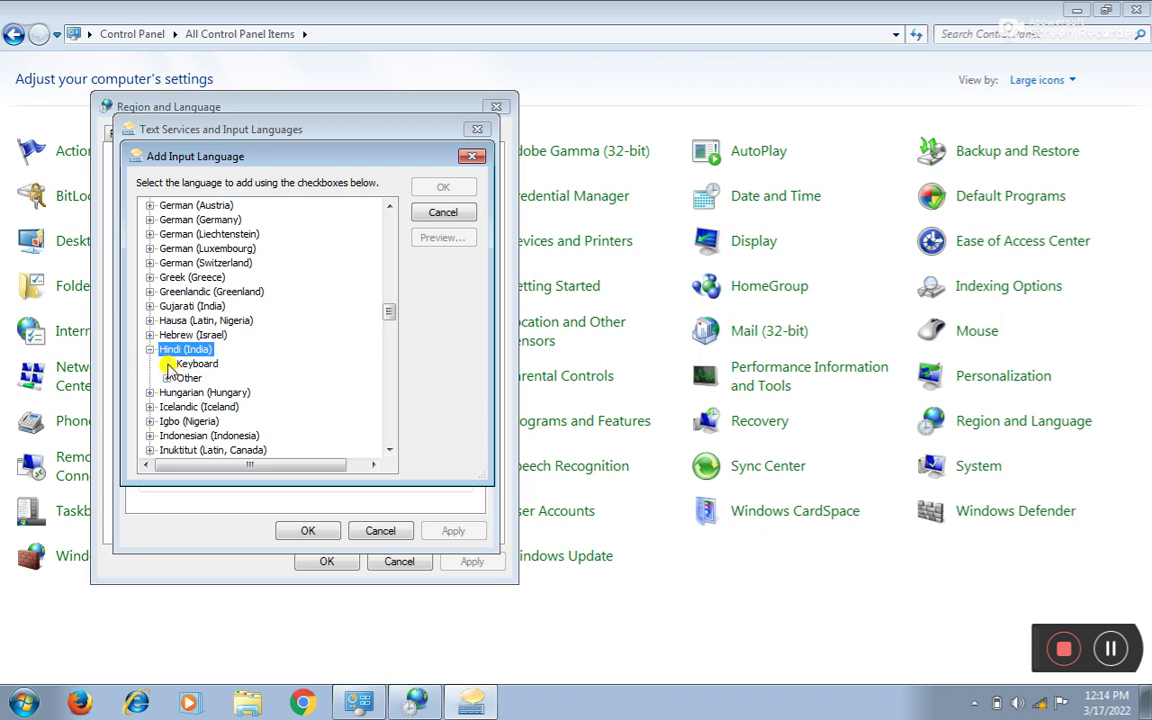
{"action": "left_click", "coordinate": [168, 364]}
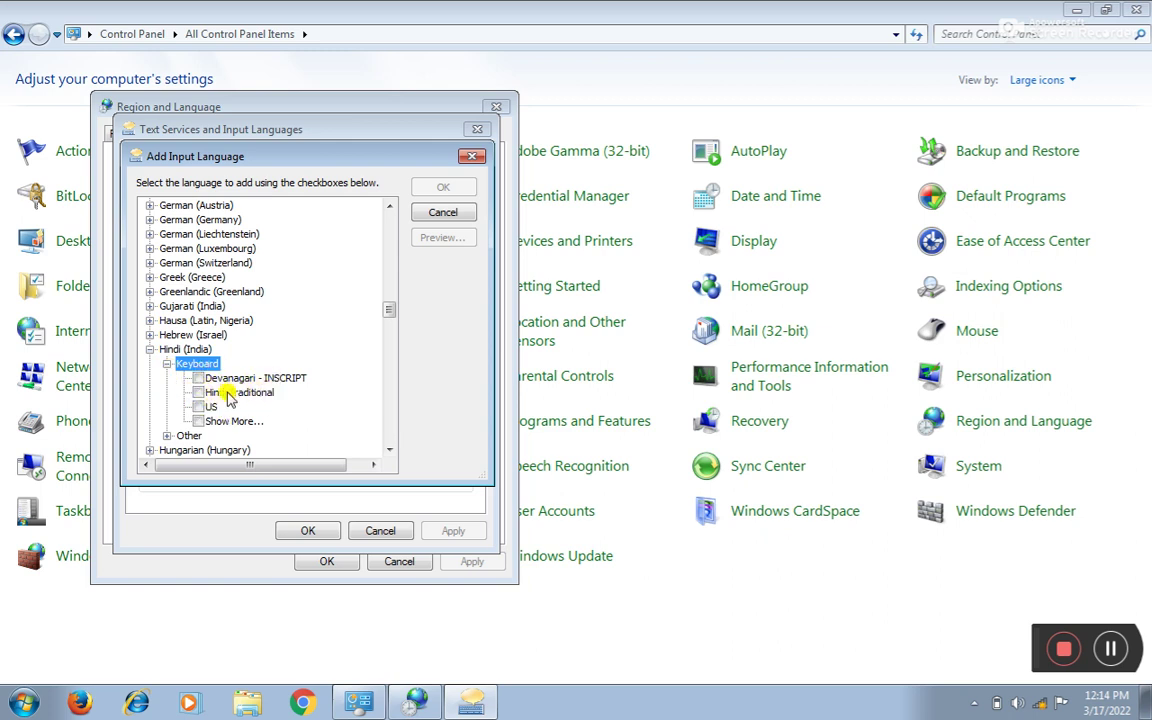
{"action": "left_click", "coordinate": [198, 379]}
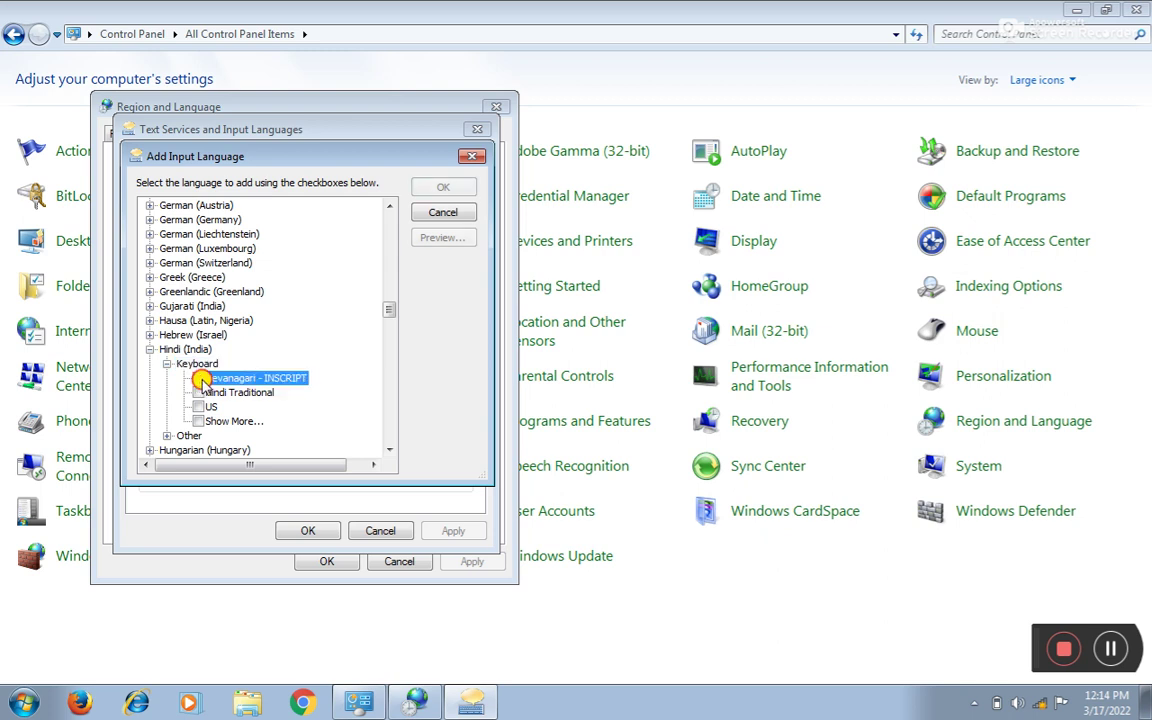
{"action": "left_click", "coordinate": [198, 393]}
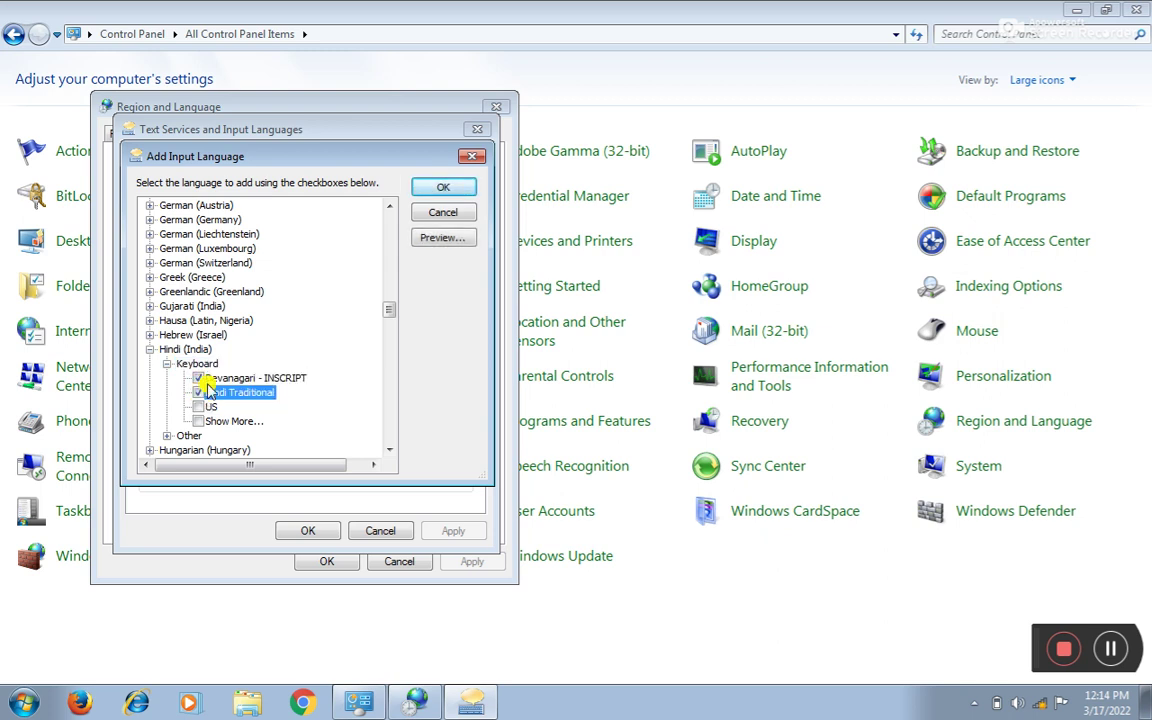
{"action": "left_click", "coordinate": [443, 188]}
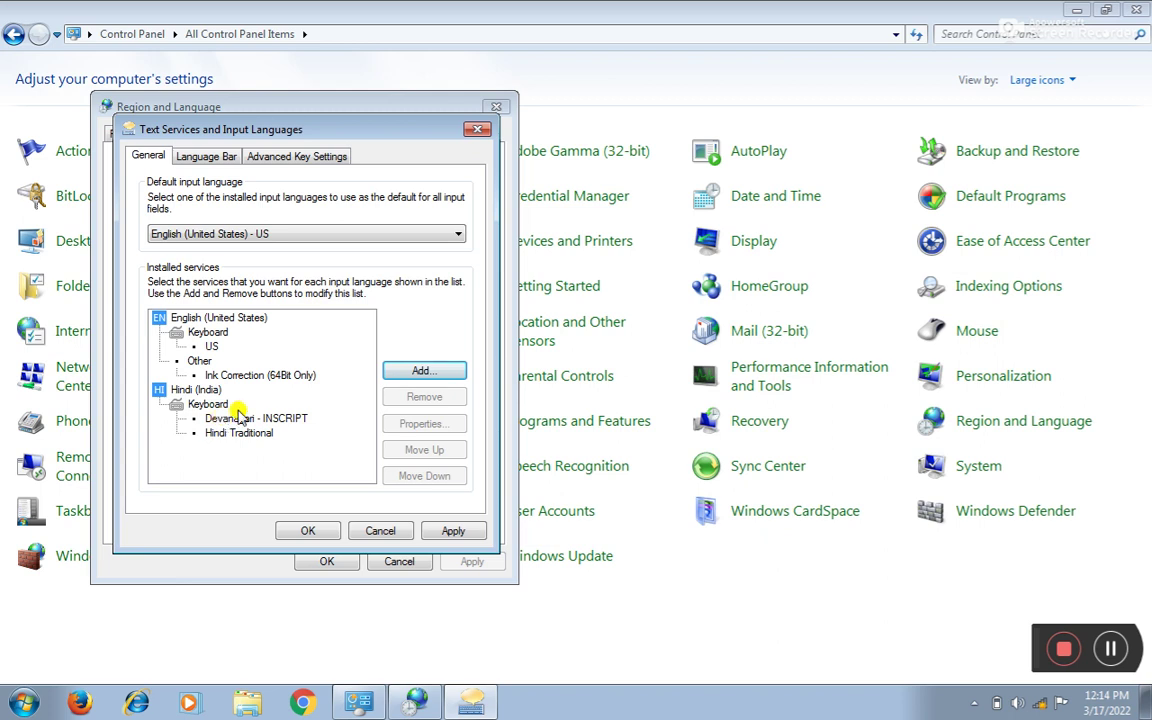
Apply the input language changes and close both the Text Services and the Region and Language dialogs
{"action": "left_click", "coordinate": [450, 530]}
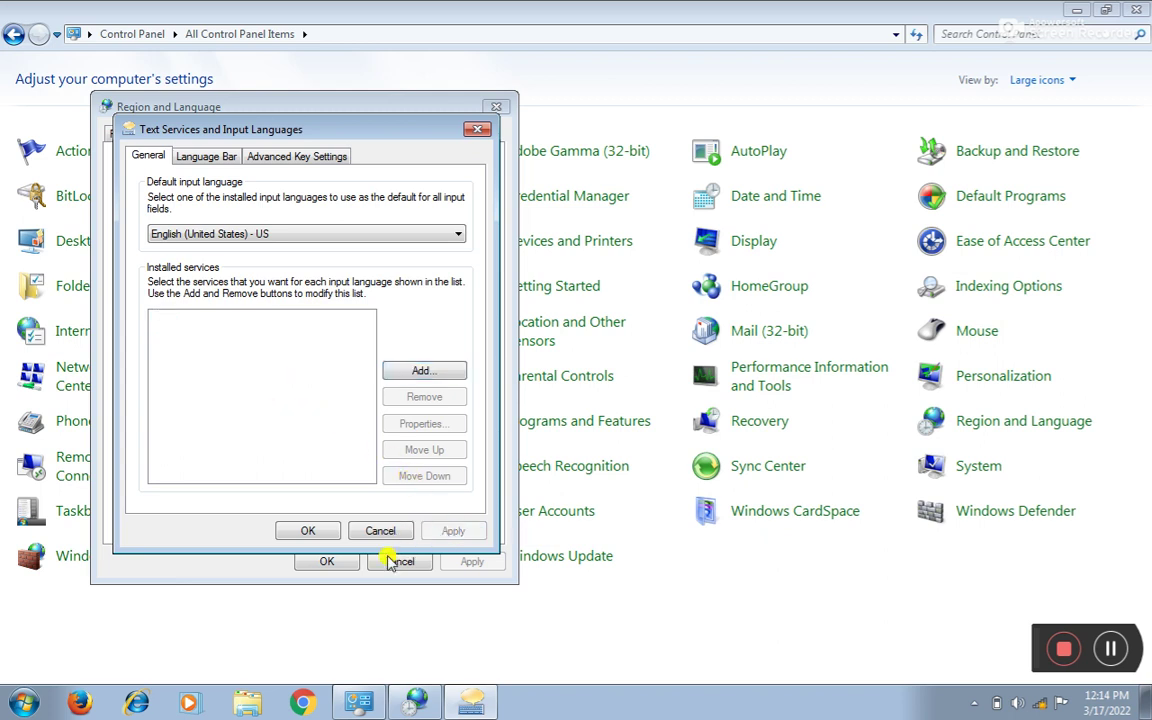
{"action": "left_click", "coordinate": [307, 530]}
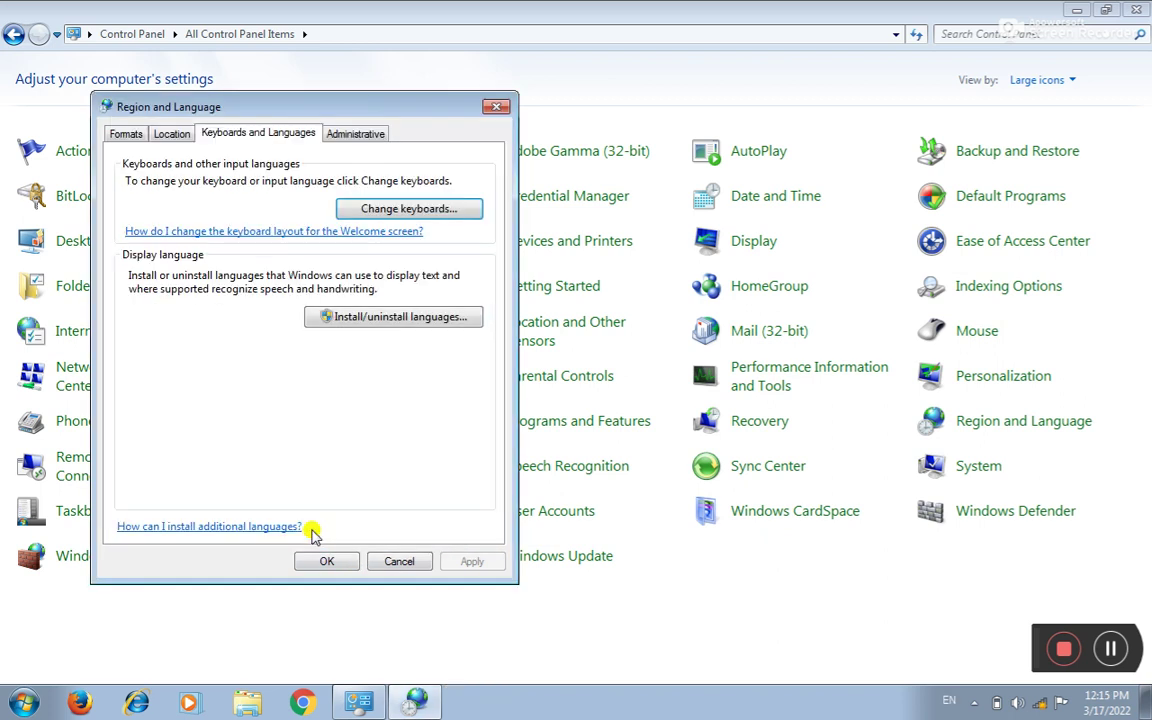
{"action": "left_click", "coordinate": [324, 563]}
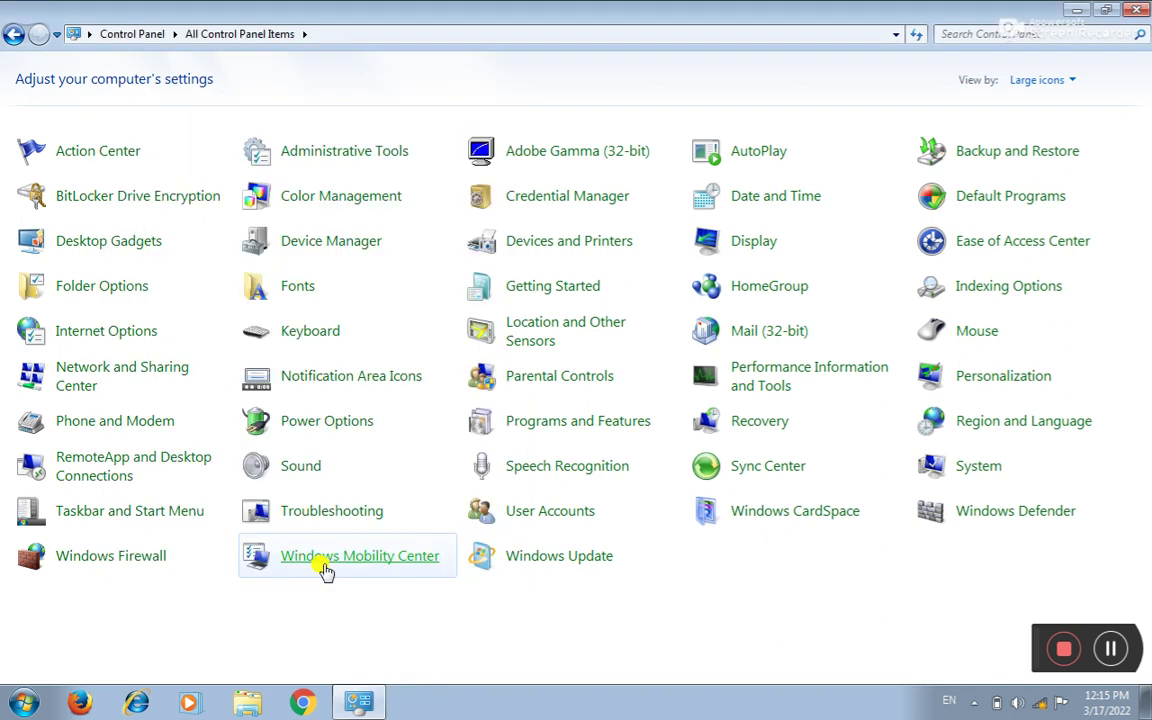
View the list of switchable input languages, then dismiss it and close Control Panel
{"action": "left_click", "coordinate": [951, 705]}
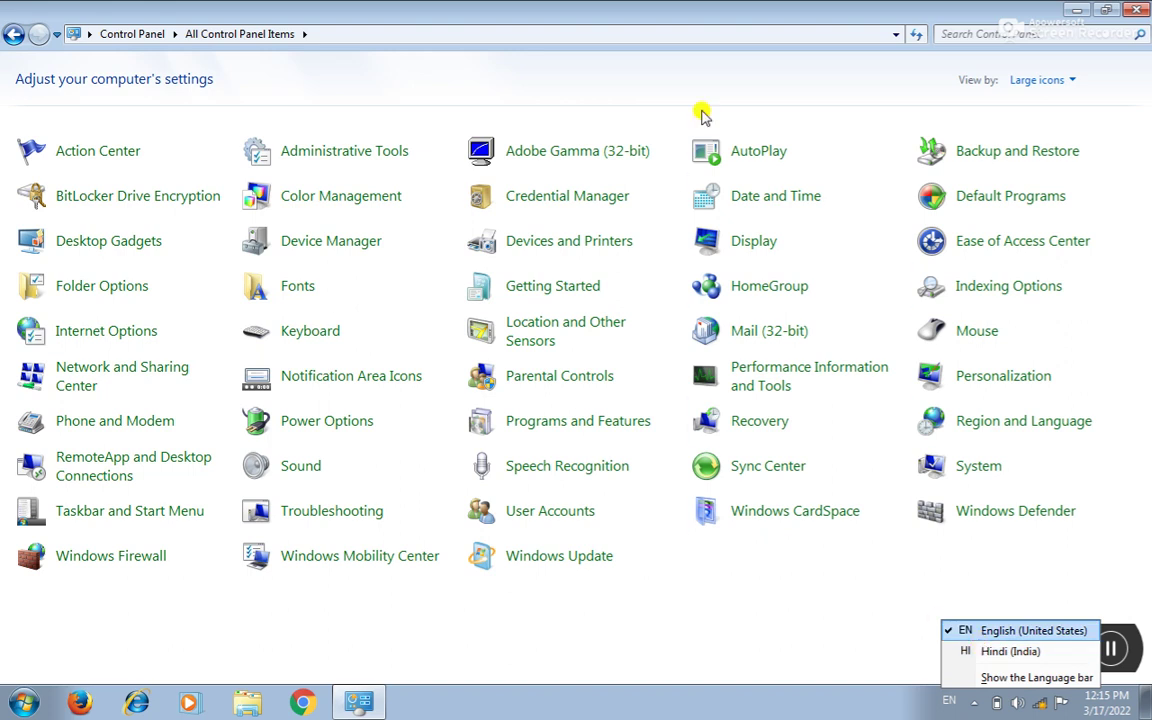
{"action": "left_click", "coordinate": [1137, 10]}
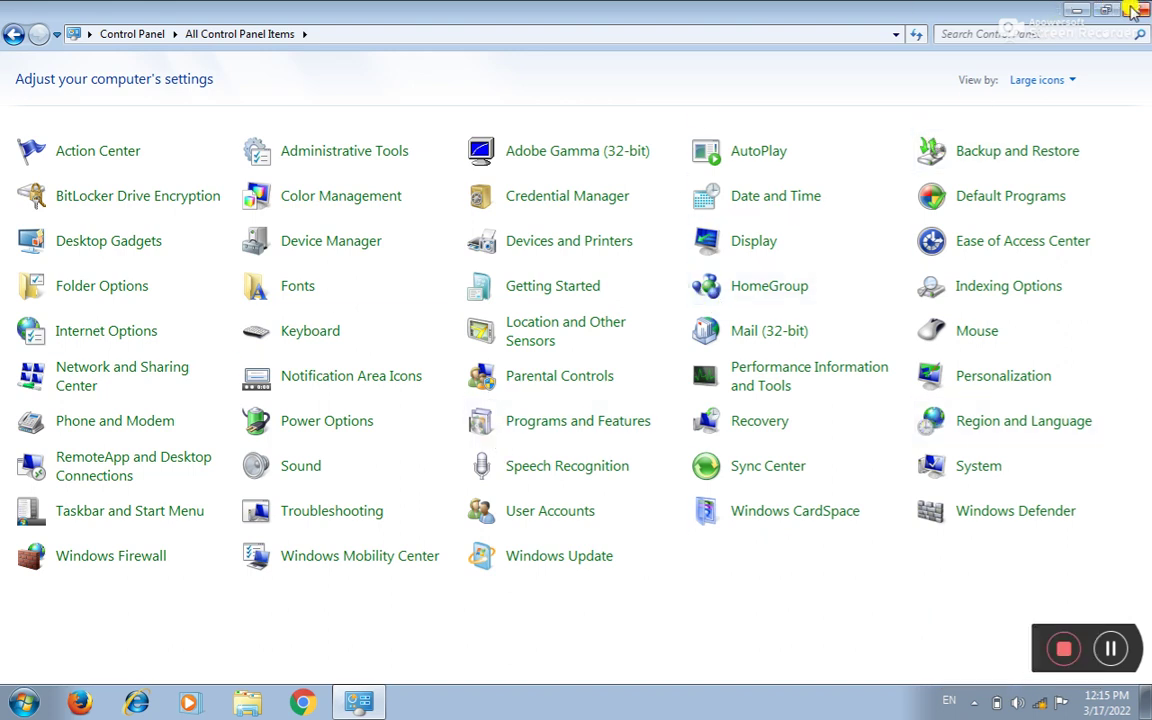
{"action": "left_click", "coordinate": [1137, 10]}
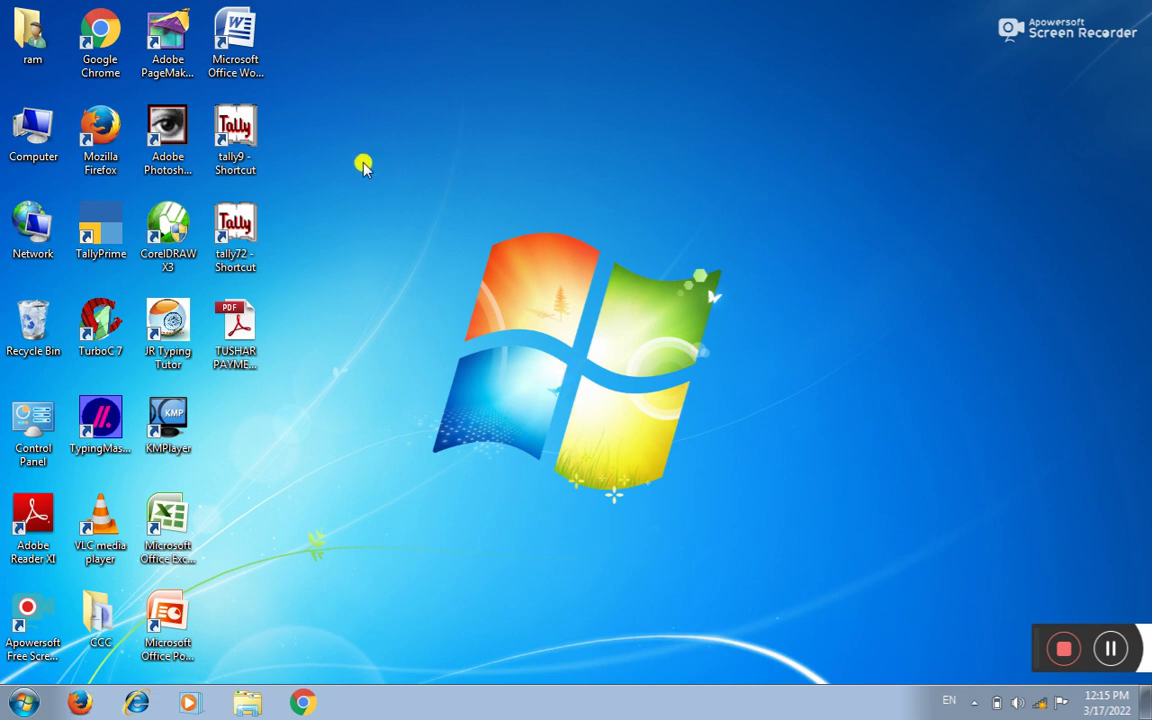
Open Microsoft Word and enter the sample text "Ljkld;fgj;sfdkwret;l’kglsdf;gsfdgsd’" in the blank document
{"action": "double_click", "coordinate": [240, 38]}
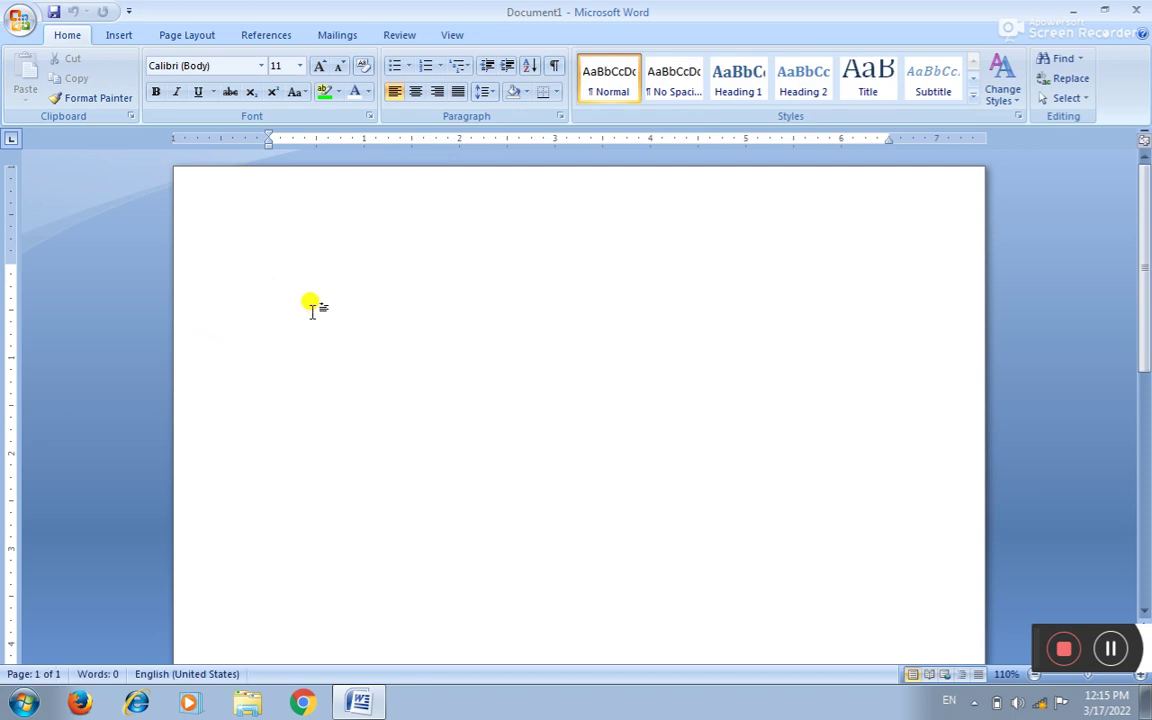
{"action": "type", "text": "Ljkld;fgj;sfdkwret;l’kglsdf;gsfdgsd’"}
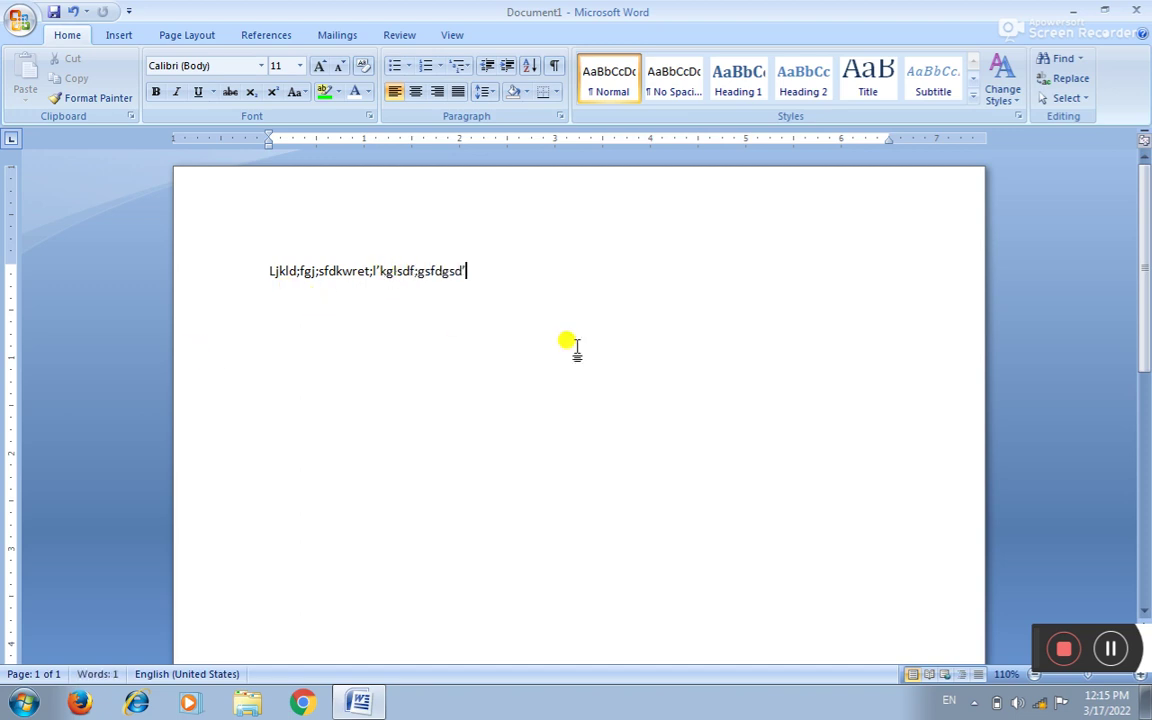
Delete the sample text from the document so the page is blank
{"action": "left_click_drag", "start_coordinate": [465, 272], "coordinate": [234, 255]}
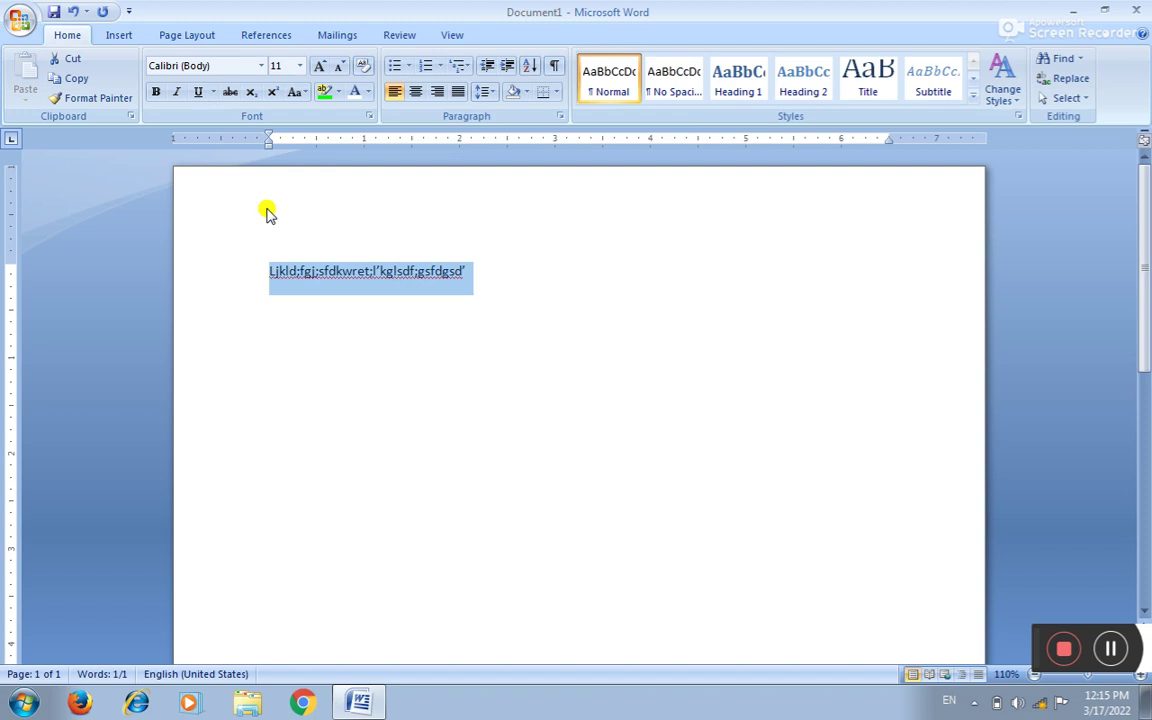
{"action": "key", "text": "Delete"}
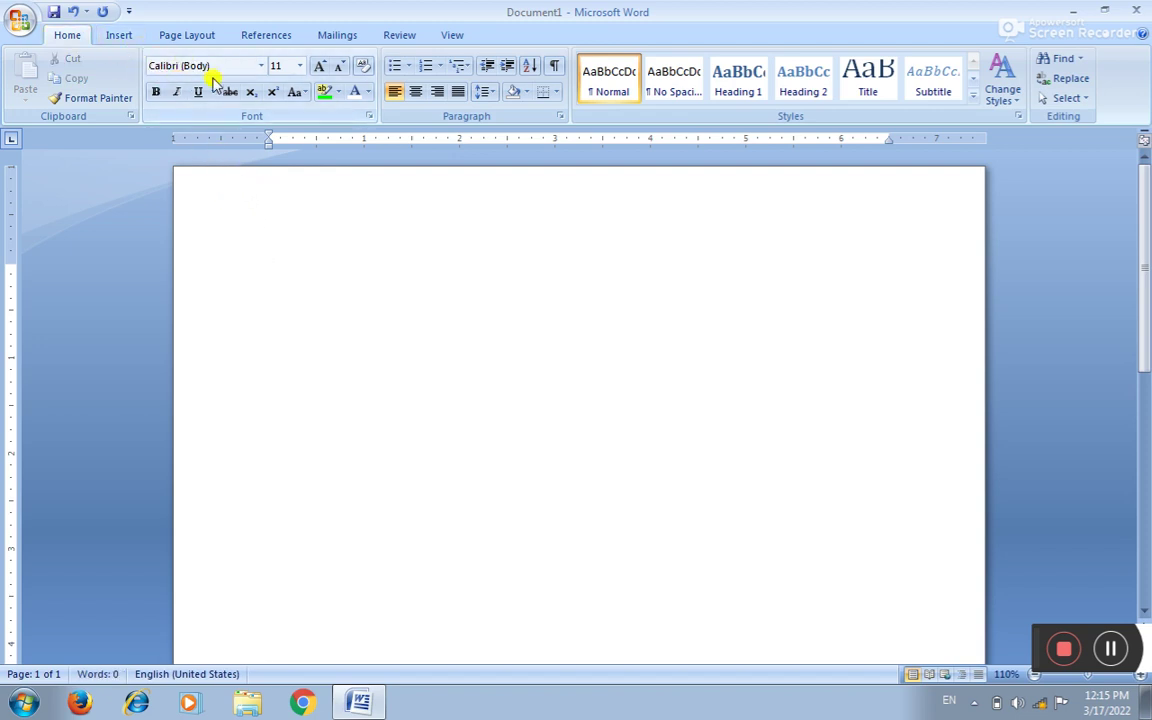
Try entering "Fdkg;fdsklgl;sdkf;" in the Mangal (Headings) font and "ghkf;dkhd" in the Mangal (Body) font
{"action": "left_click", "coordinate": [261, 66]}
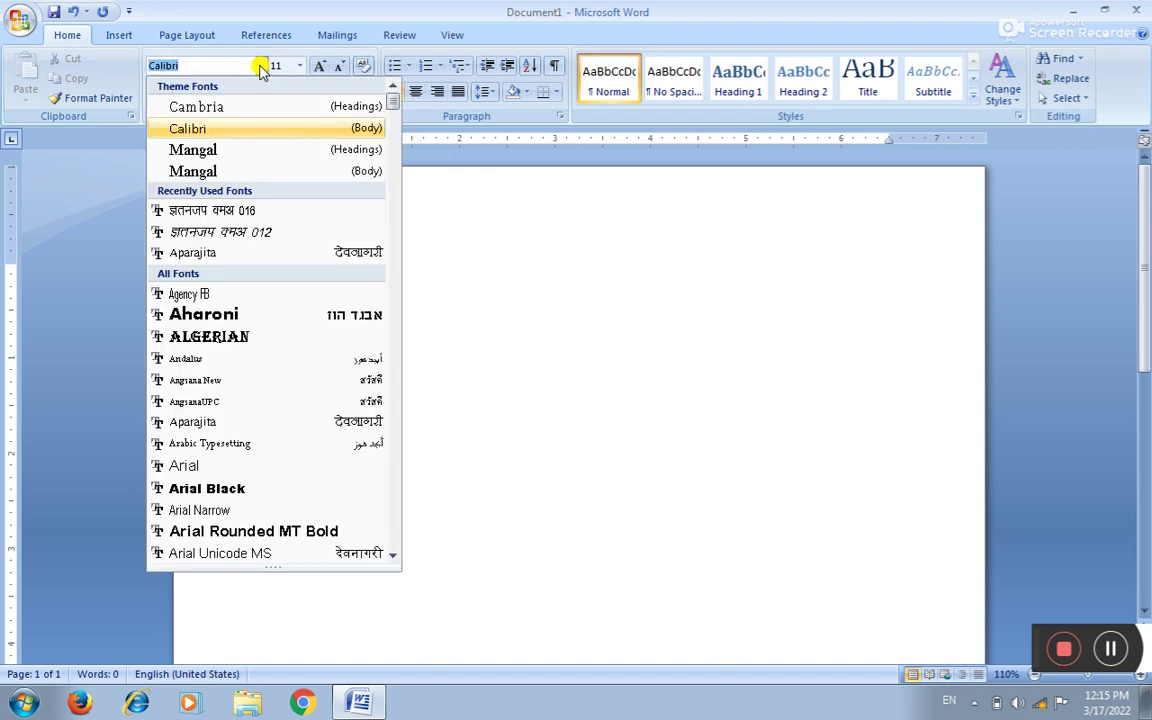
{"action": "left_click", "coordinate": [238, 152]}
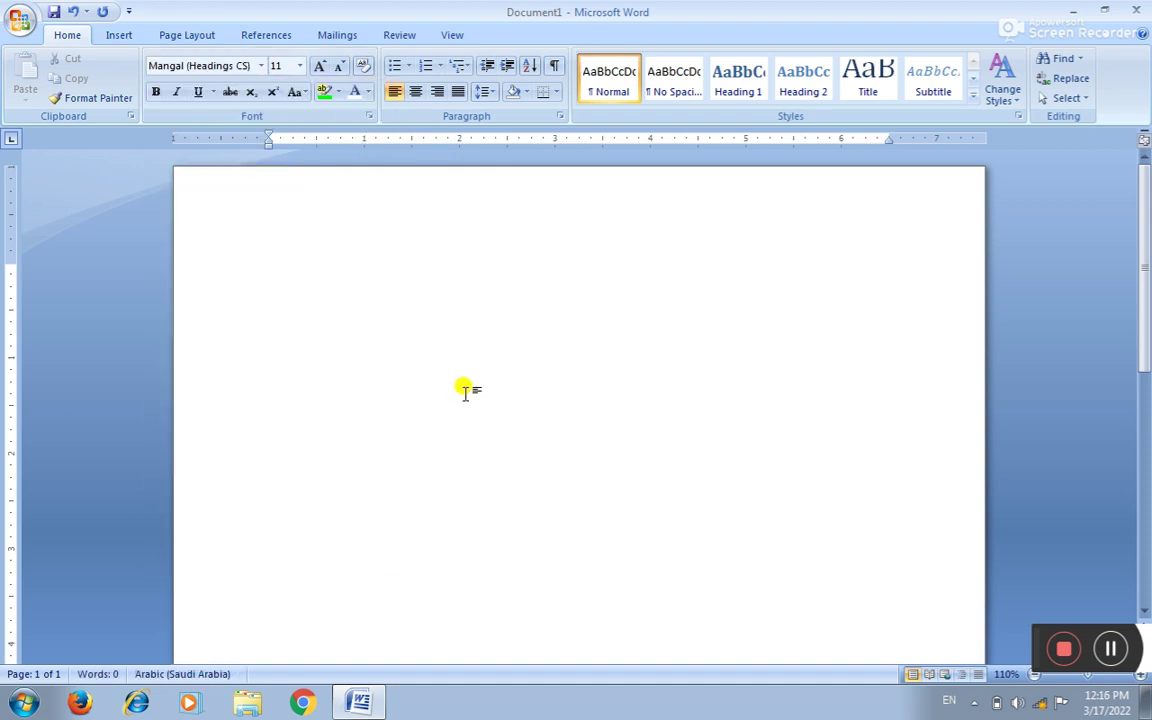
{"action": "type", "text": "Fdkg;fdsklgl;sdkf;"}
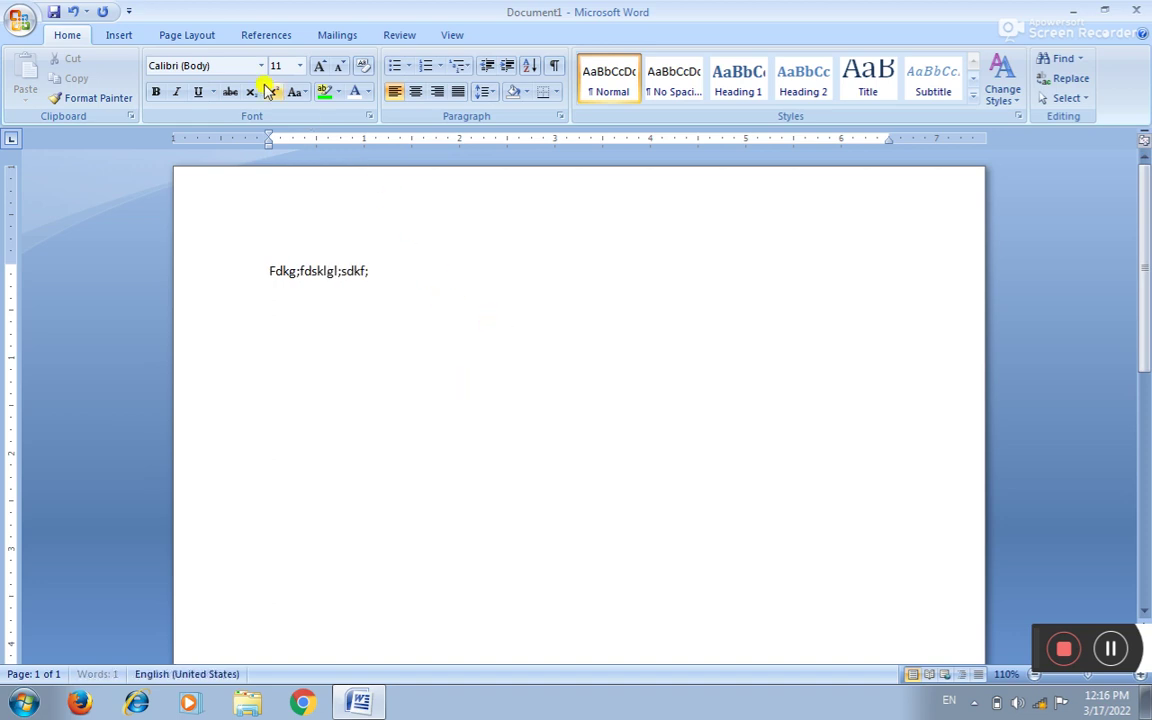
{"action": "left_click", "coordinate": [261, 66]}
{"action": "left_click", "coordinate": [288, 175]}
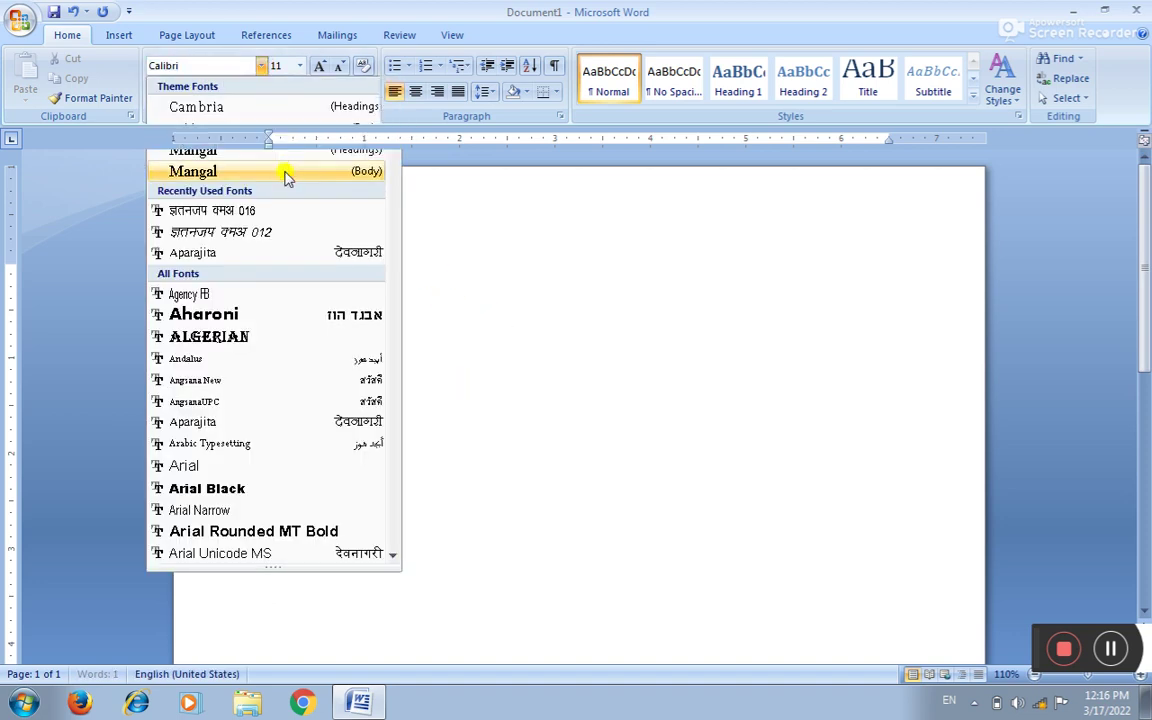
{"action": "type", "text": "ghkf;dkhd"}
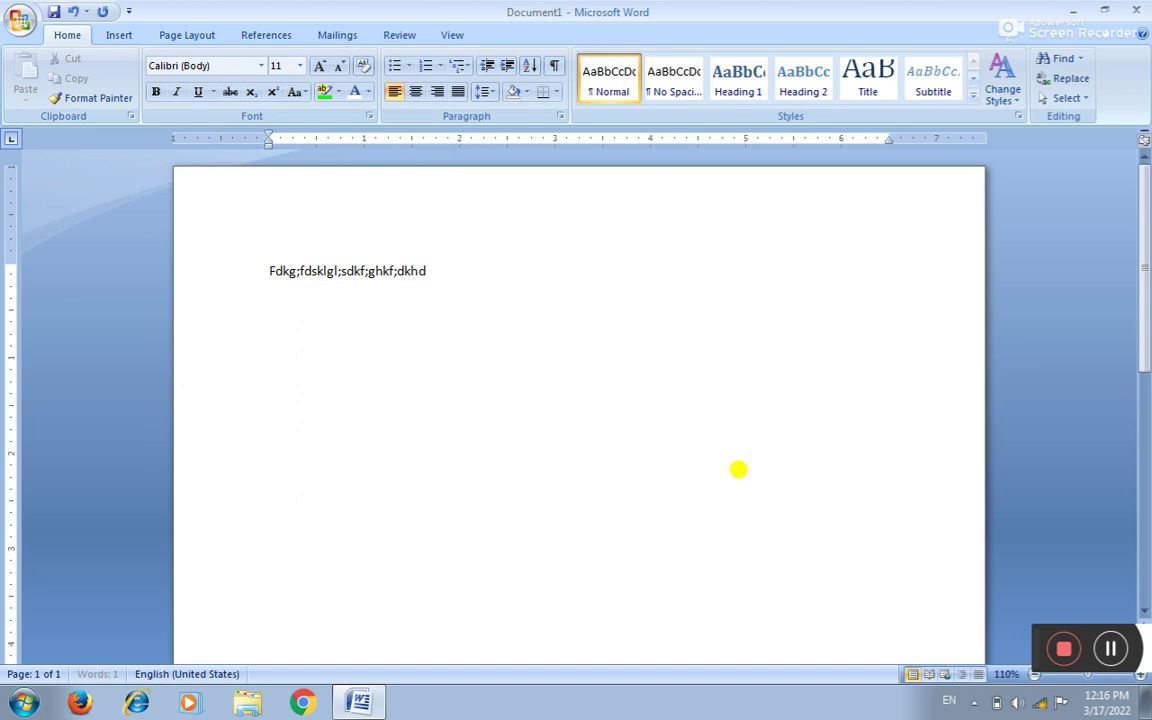
Erase all of the test text entered for the Mangal font trials
{"action": "key", "text": "BackSpace"}
{"action": "key", "text": "BackSpace"}
{"action": "key", "text": "BackSpace"}
{"action": "key", "text": "BackSpace"}
{"action": "key", "text": "BackSpace"}
{"action": "key", "text": "BackSpace"}
{"action": "key", "text": "BackSpace"}
{"action": "key", "text": "BackSpace"}
{"action": "key", "text": "BackSpace"}
{"action": "key", "text": "BackSpace"}
{"action": "key", "text": "BackSpace"}
{"action": "key", "text": "BackSpace"}
{"action": "key", "text": "BackSpace"}
{"action": "key", "text": "BackSpace"}
{"action": "key", "text": "BackSpace"}
{"action": "key", "text": "BackSpace"}
{"action": "key", "text": "BackSpace"}
{"action": "key", "text": "BackSpace"}
{"action": "key", "text": "BackSpace"}
{"action": "key", "text": "BackSpace"}
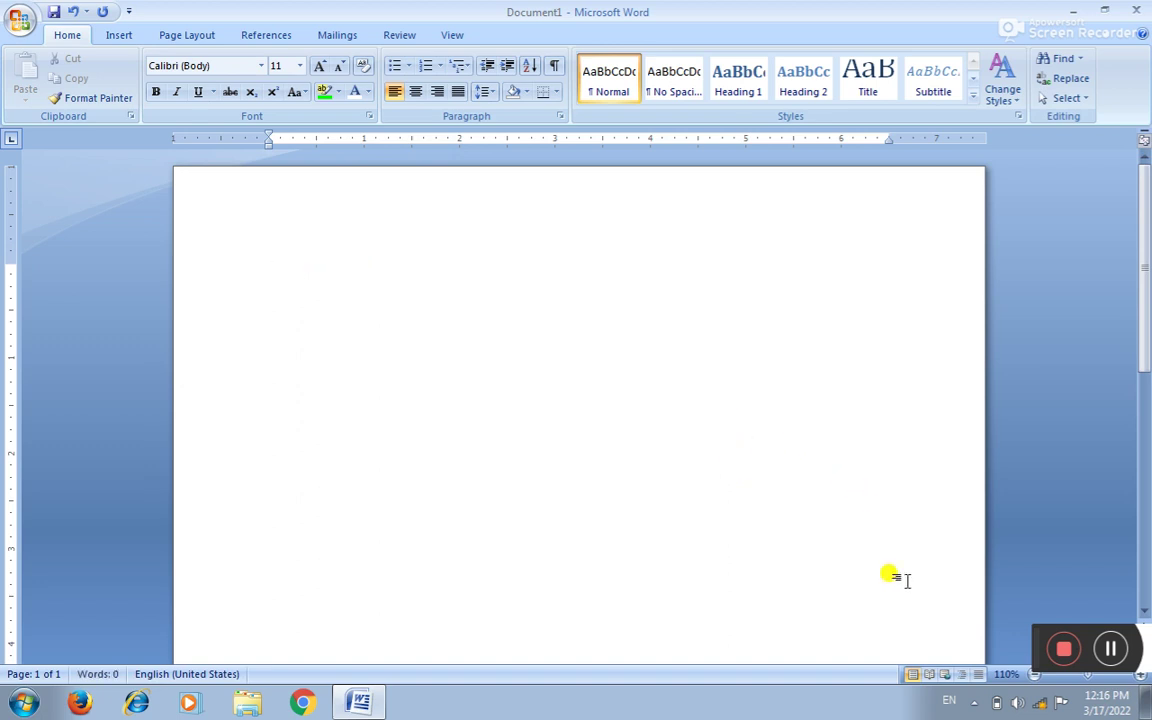
Switch the keyboard input language from English to Hindi (India)
{"action": "left_click", "coordinate": [950, 703]}
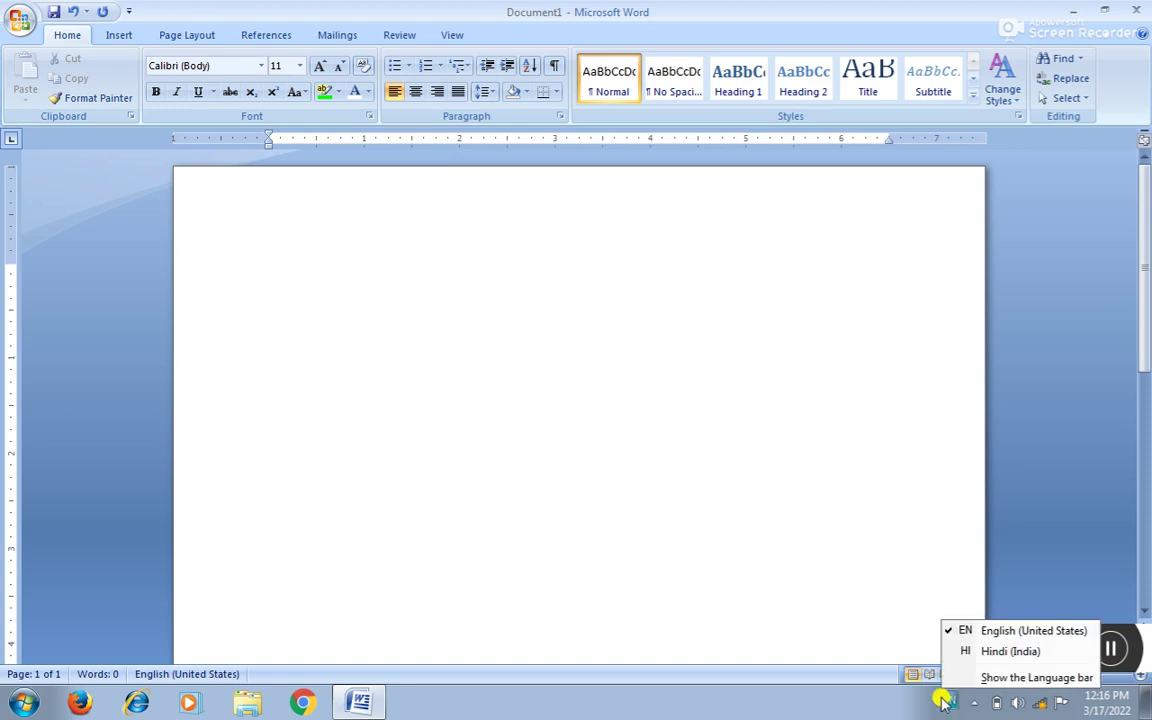
{"action": "left_click", "coordinate": [988, 652]}
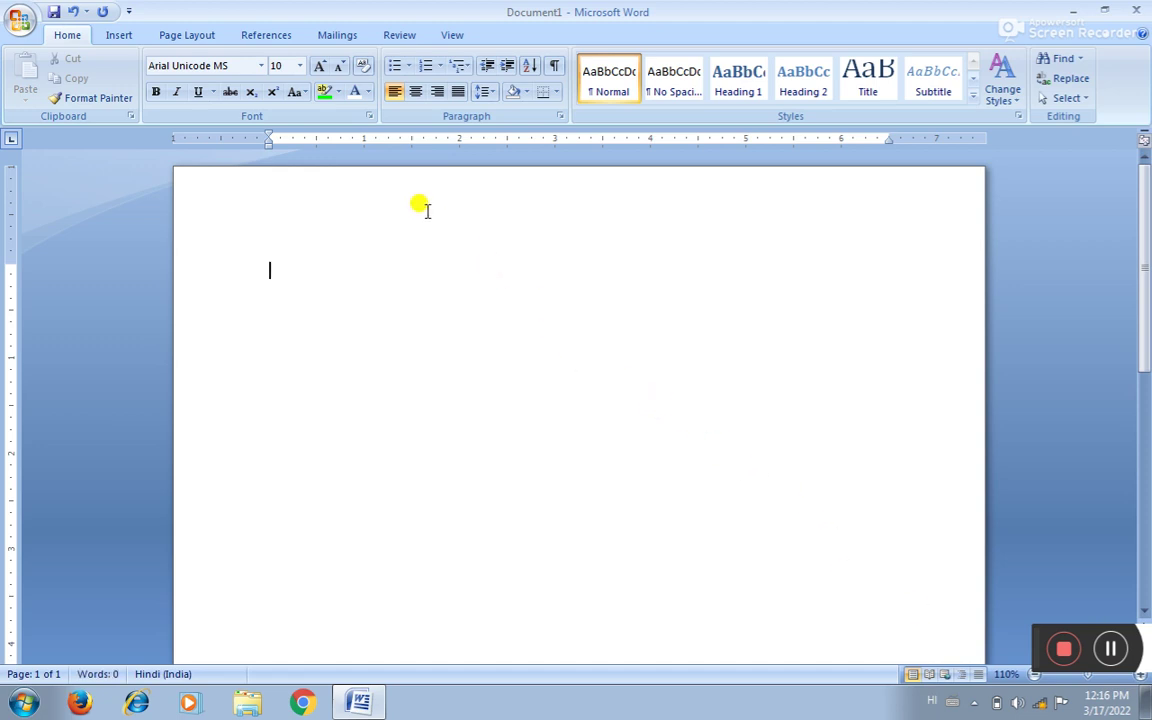